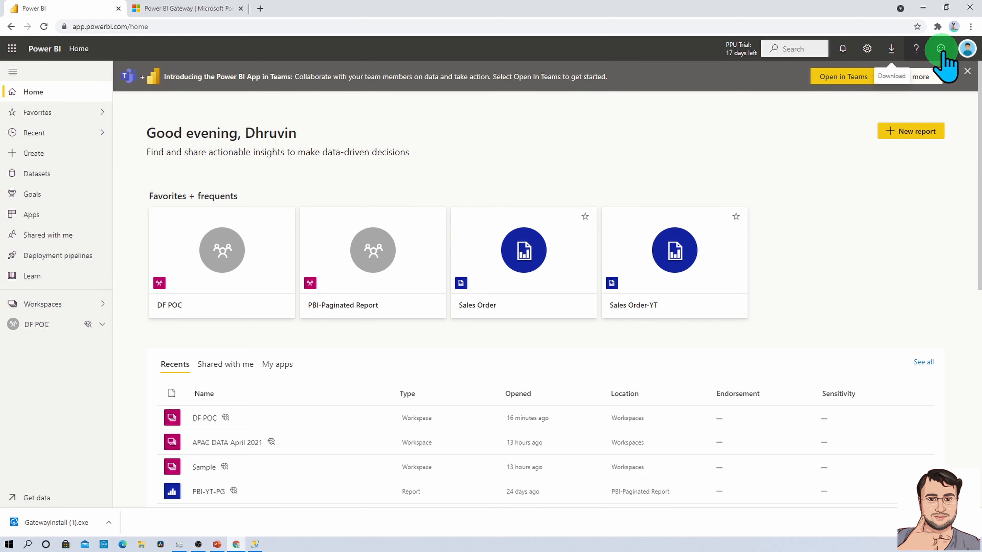
# Create and save a new workspace named DF-YouTube from the Workspaces list.
pyautogui.click(967, 48)
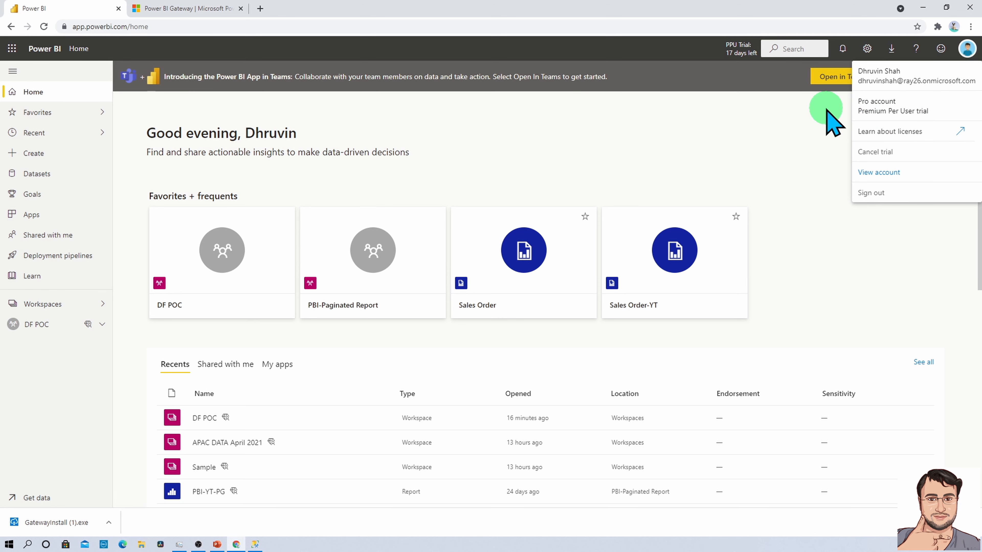
pyautogui.click(723, 132)
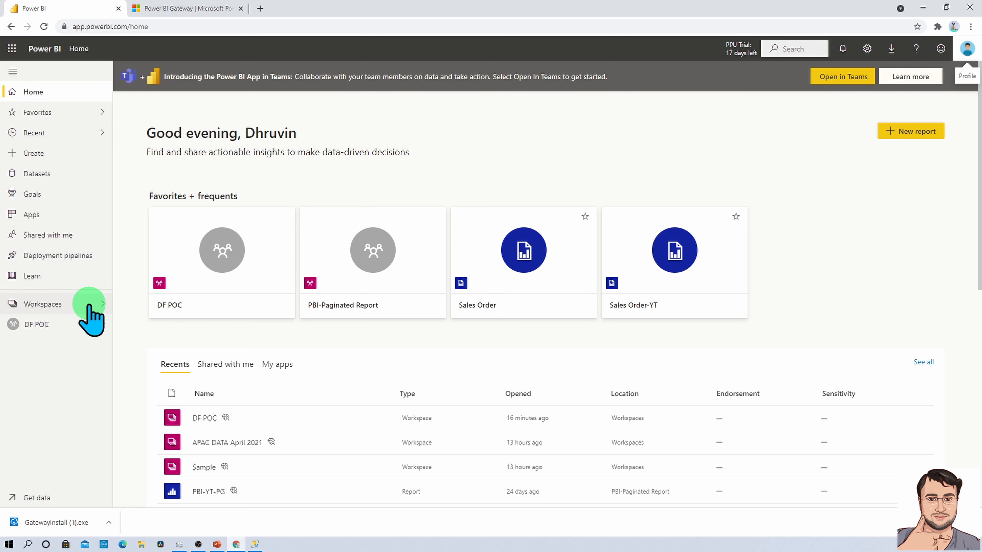
pyautogui.click(89, 306)
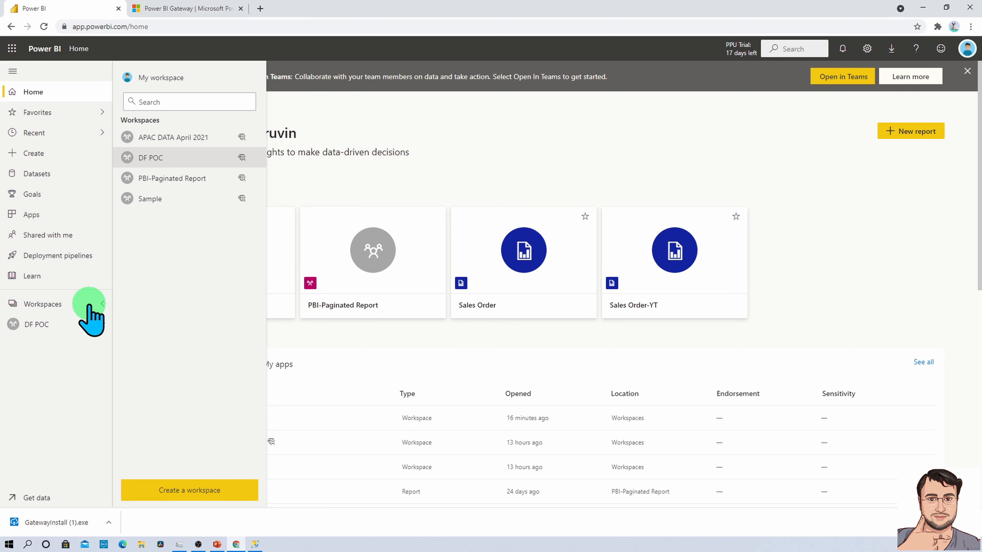
pyautogui.click(189, 491)
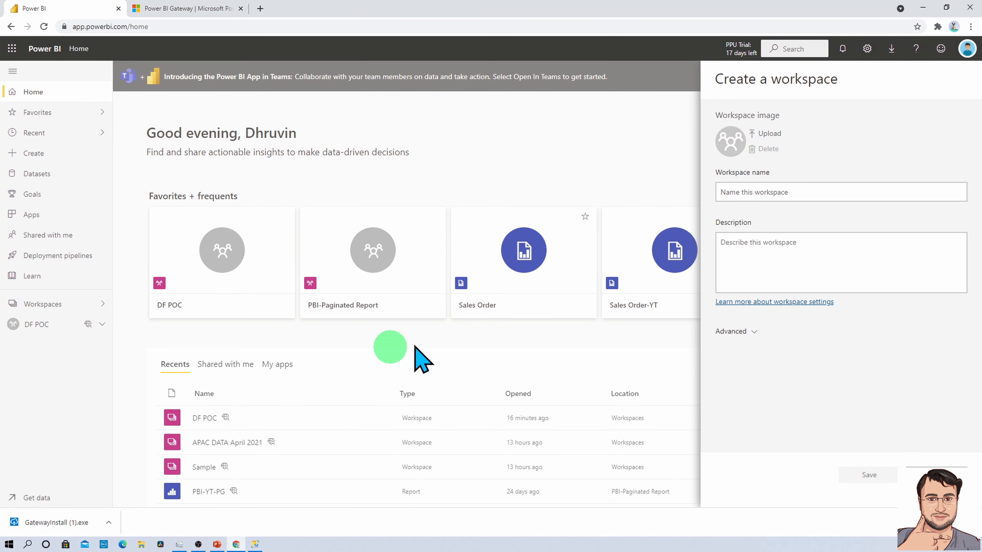
pyautogui.click(801, 193)
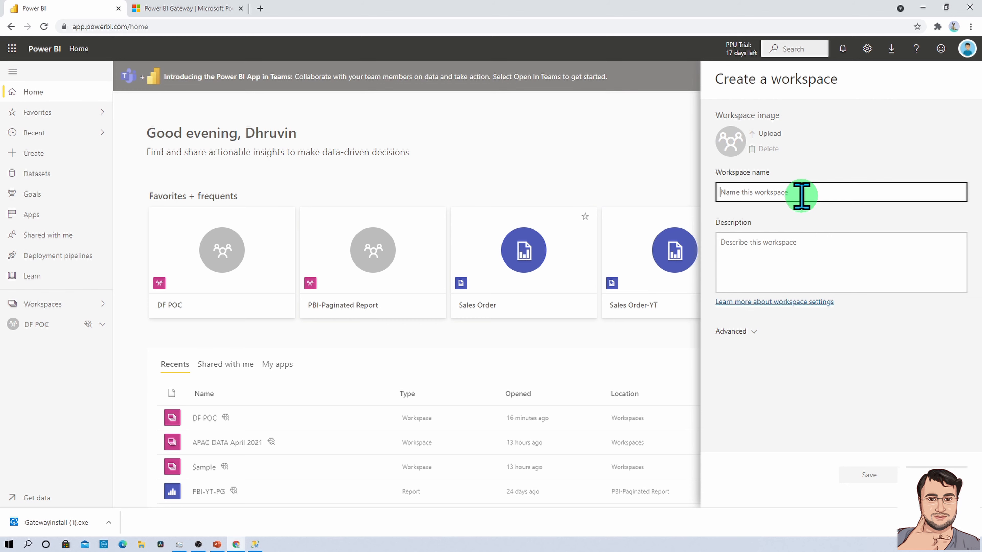
pyautogui.write('DF-')
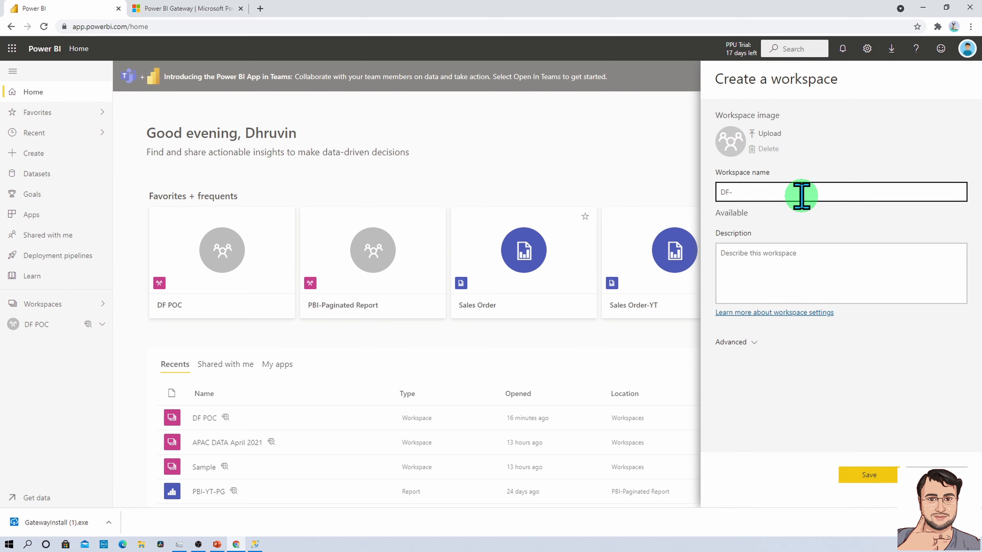
pyautogui.write('YouTube')
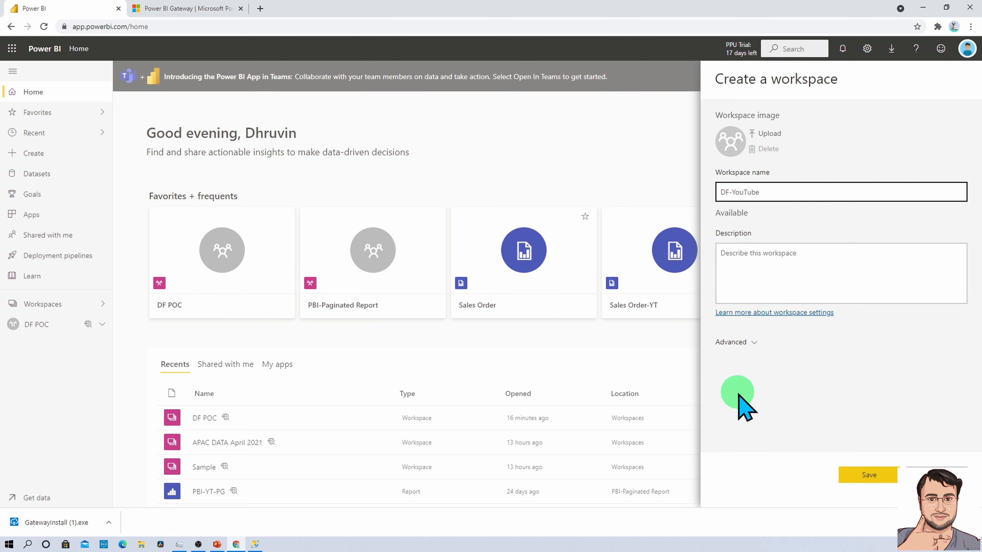
pyautogui.click(862, 476)
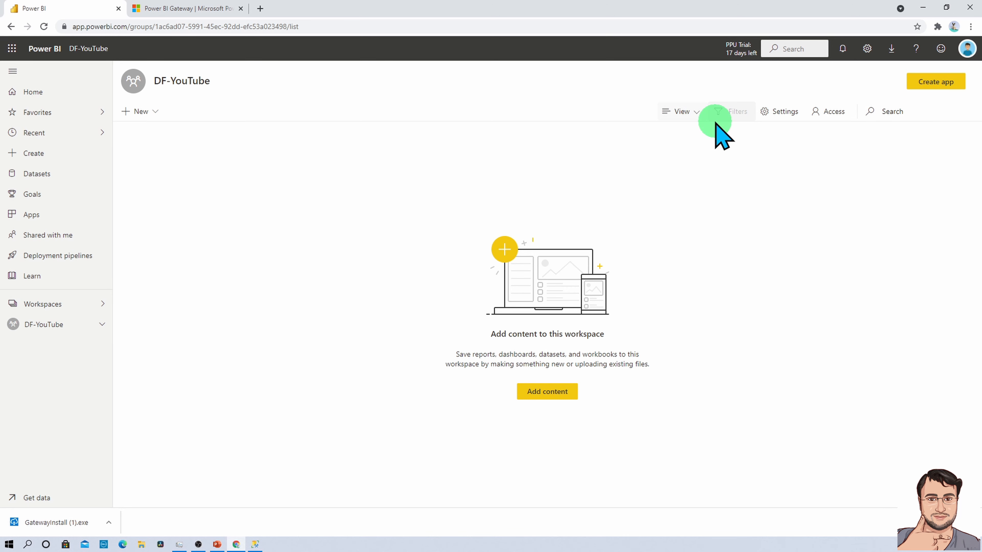
# Set DF-YouTube's license mode to Premium per user, then save and confirm the change.
pyautogui.click(782, 113)
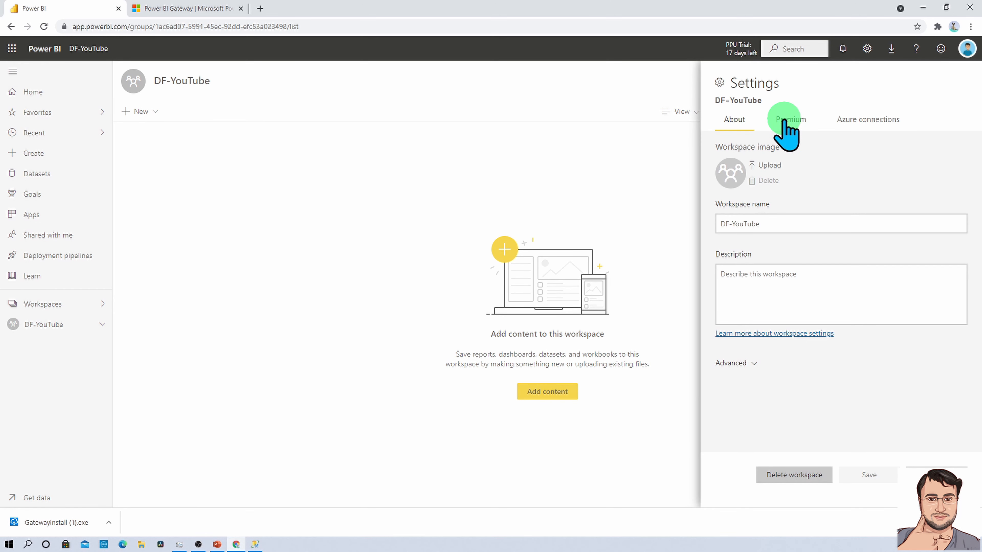
pyautogui.click(783, 120)
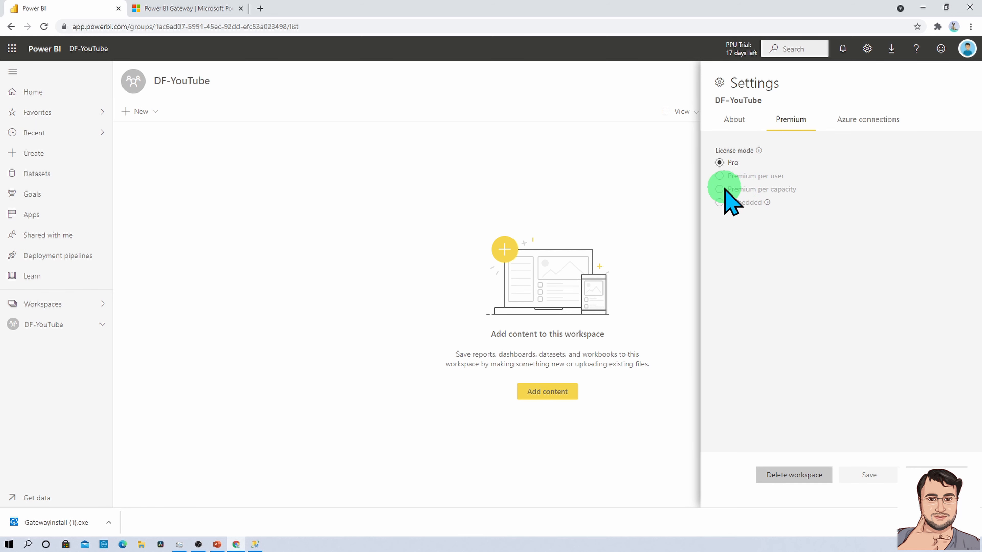
pyautogui.click(719, 176)
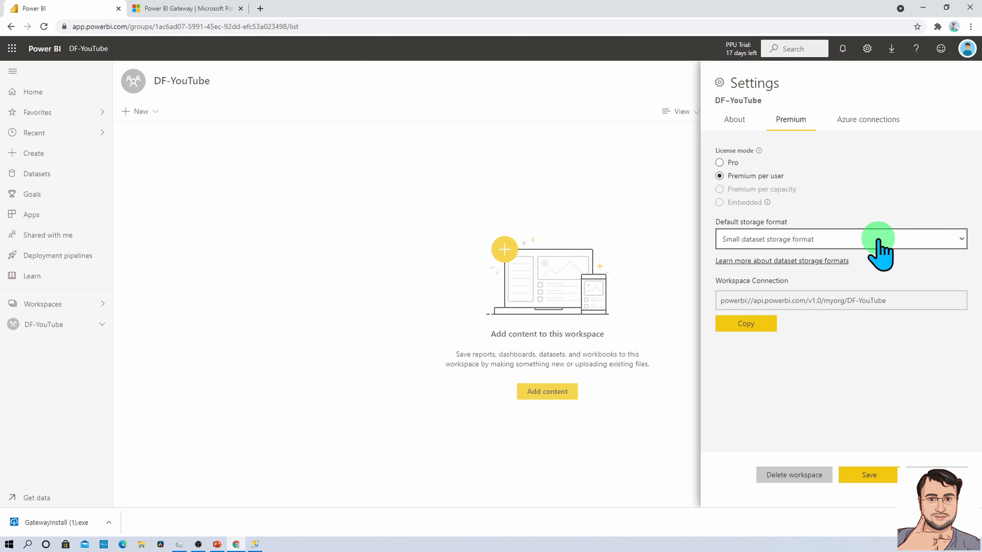
pyautogui.click(862, 474)
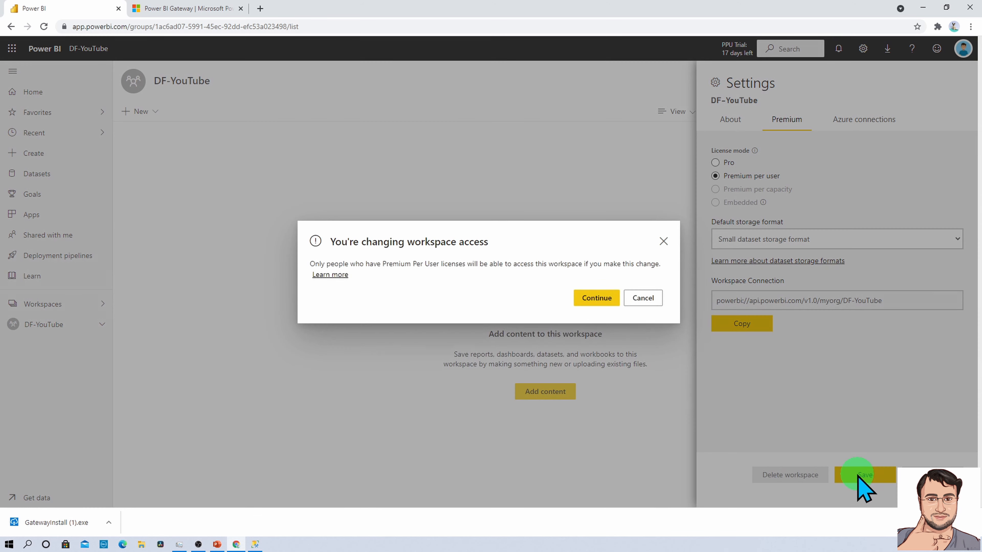
pyautogui.click(599, 300)
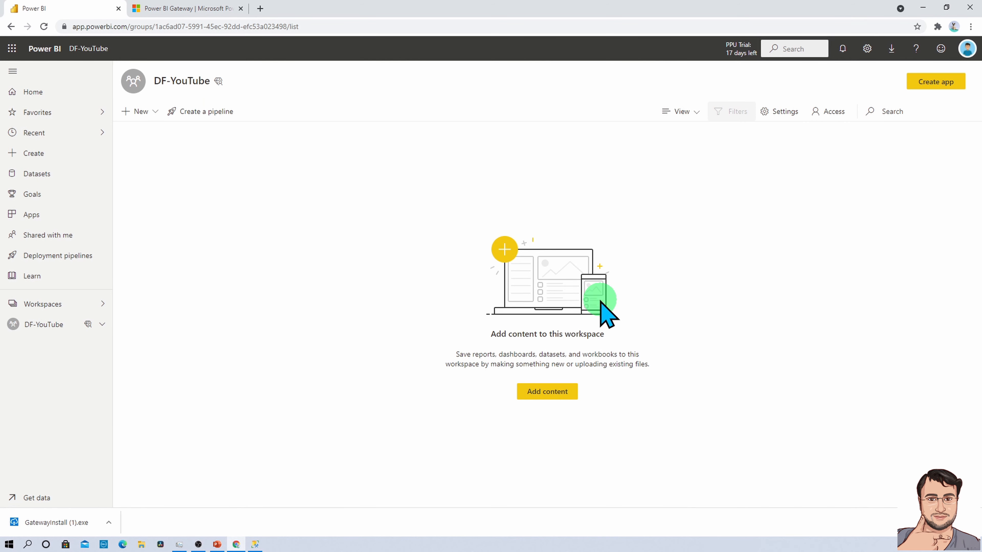
# Open the + New content menu in the DF-YouTube workspace toolbar.
pyautogui.moveTo(221, 92)
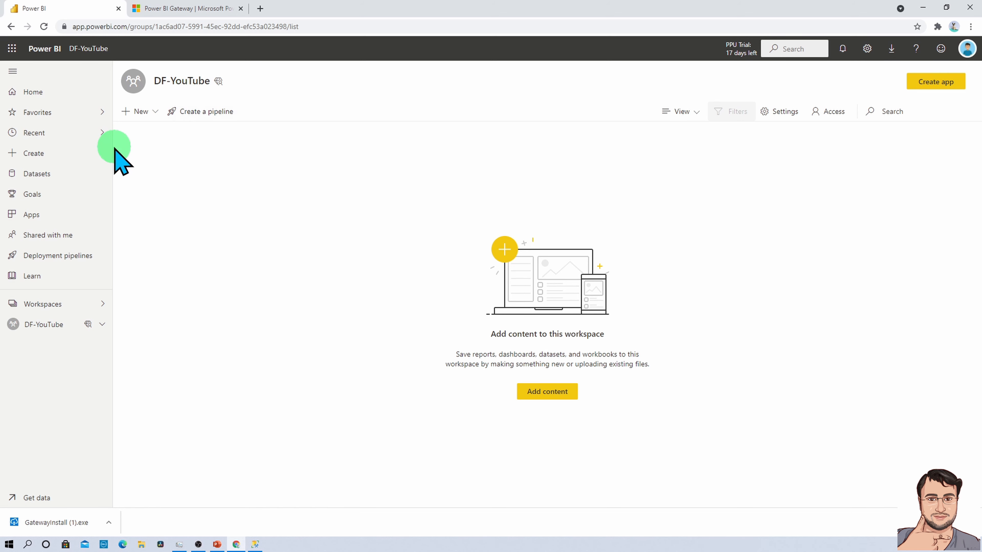
pyautogui.click(155, 113)
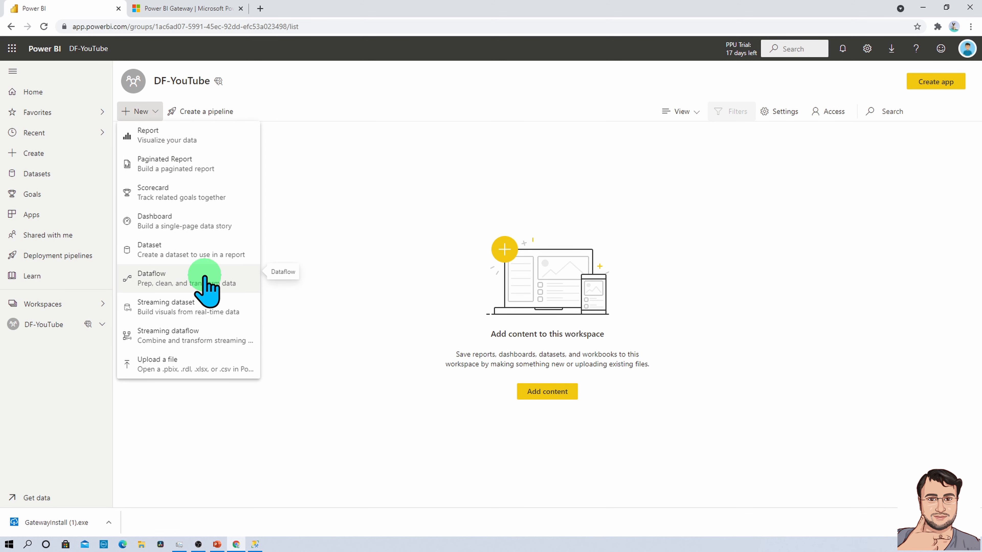
# Start a new dataflow, then bring SQL Server Management Studio to the front.
pyautogui.click(214, 281)
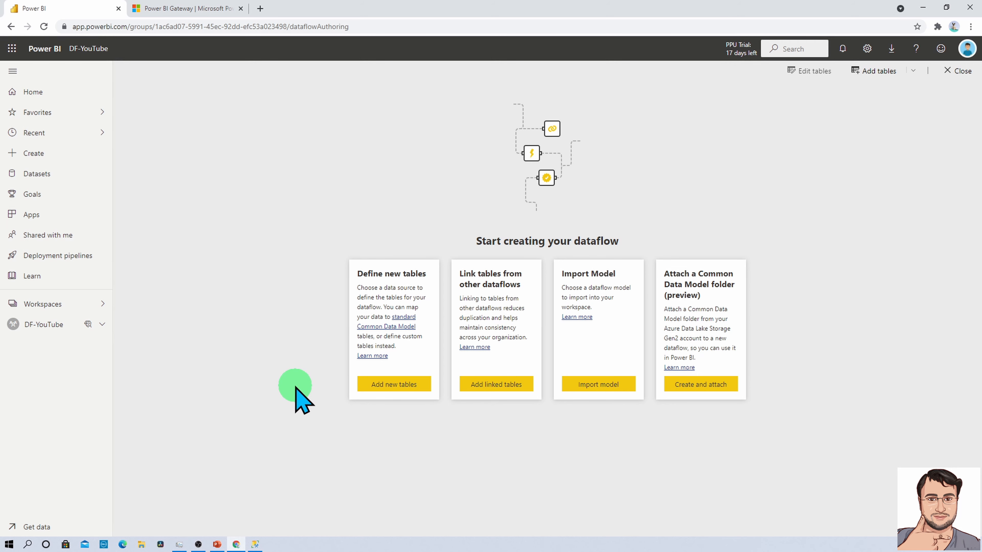
pyautogui.click(255, 544)
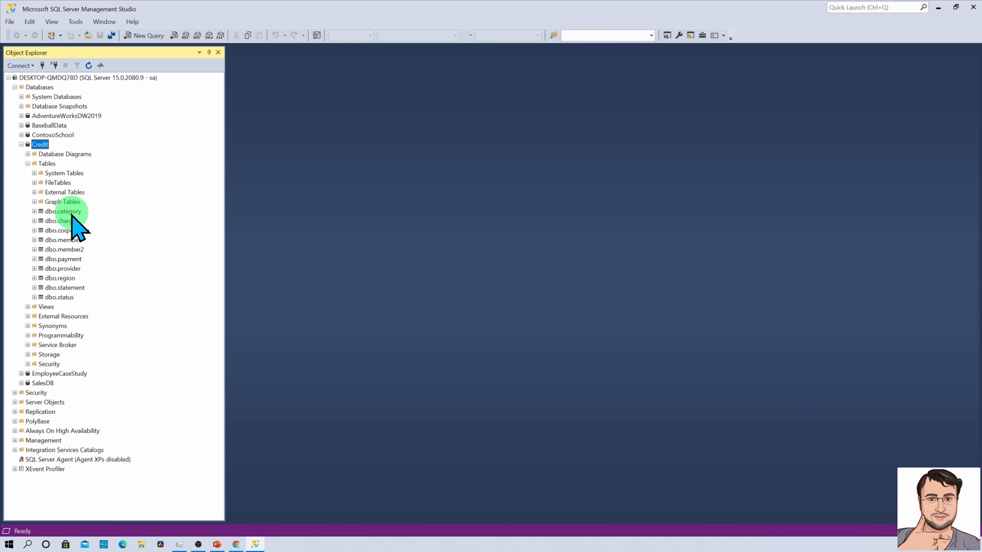
# Preview the top 1000 rows of dbo.category, then minimize Management Studio.
pyautogui.rightClick(70, 212)
pyautogui.click(92, 242)
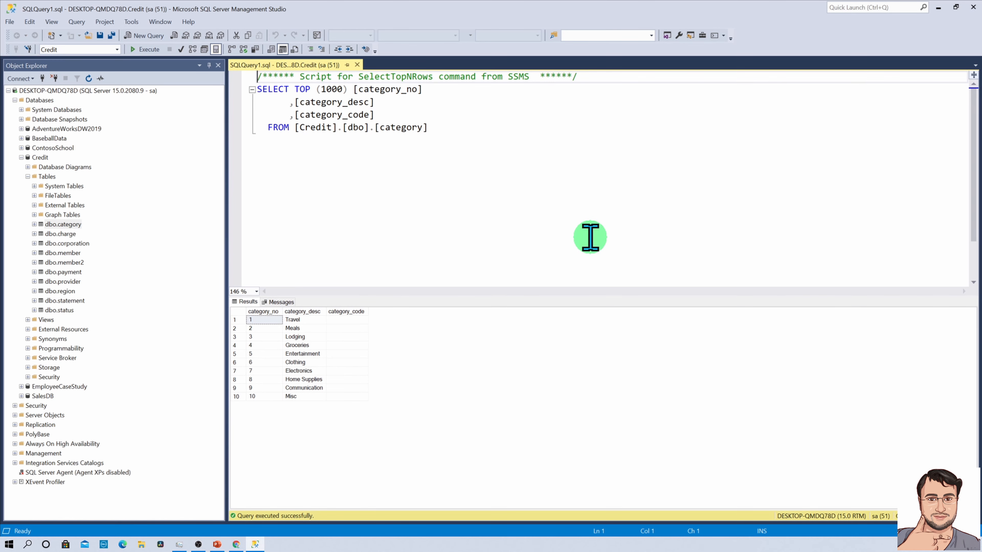
pyautogui.click(937, 7)
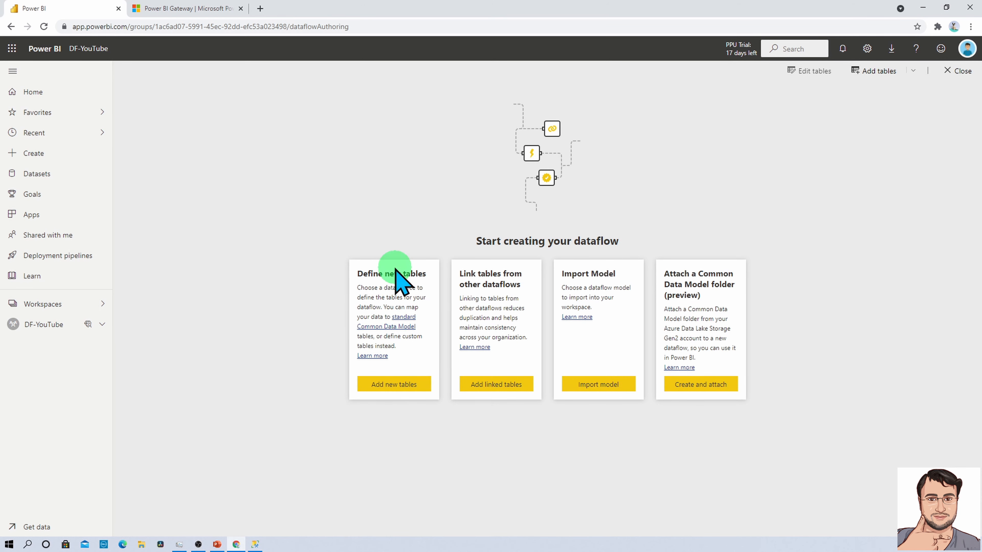
# Add new dataflow tables from a SQL Server database source, then switch to Management Studio.
pyautogui.click(385, 387)
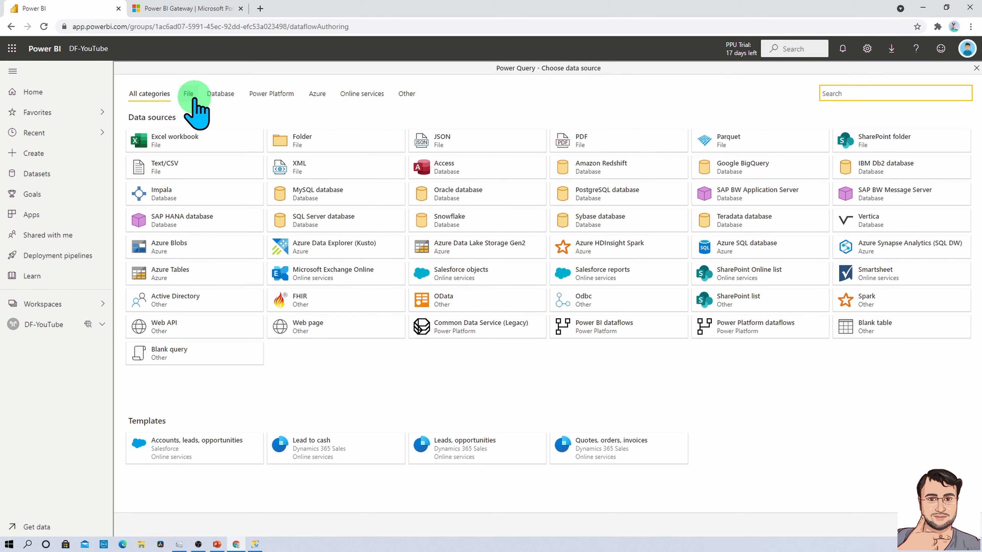
pyautogui.click(219, 101)
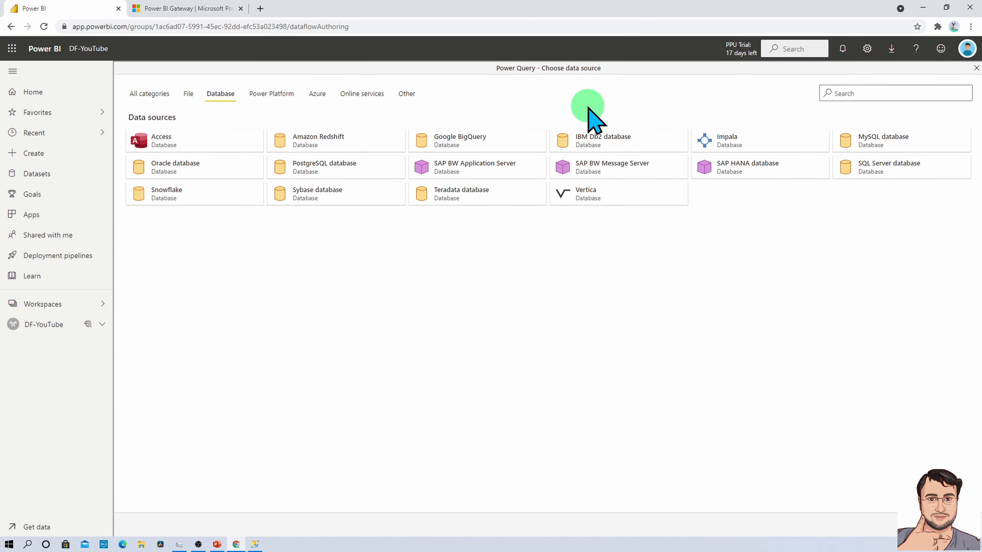
pyautogui.click(887, 171)
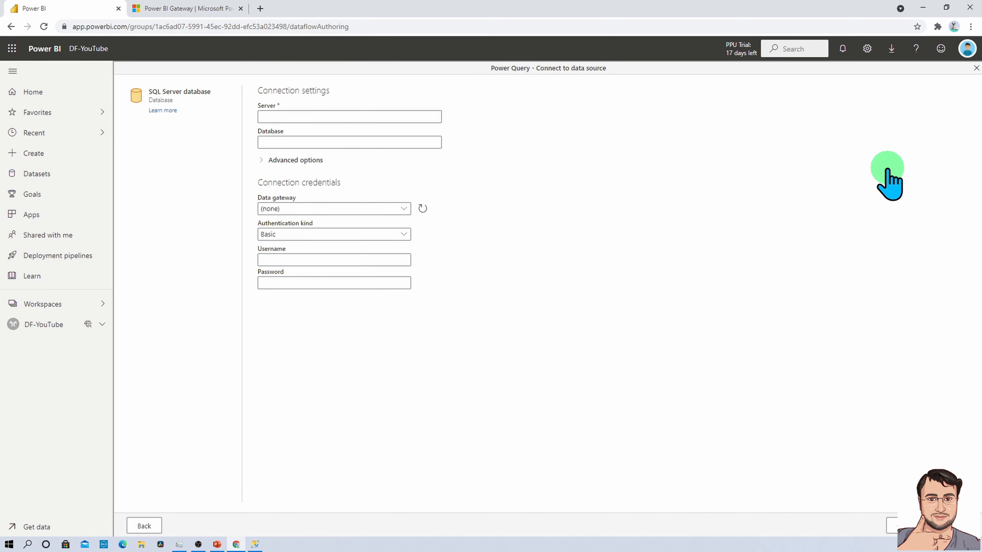
pyautogui.click(359, 115)
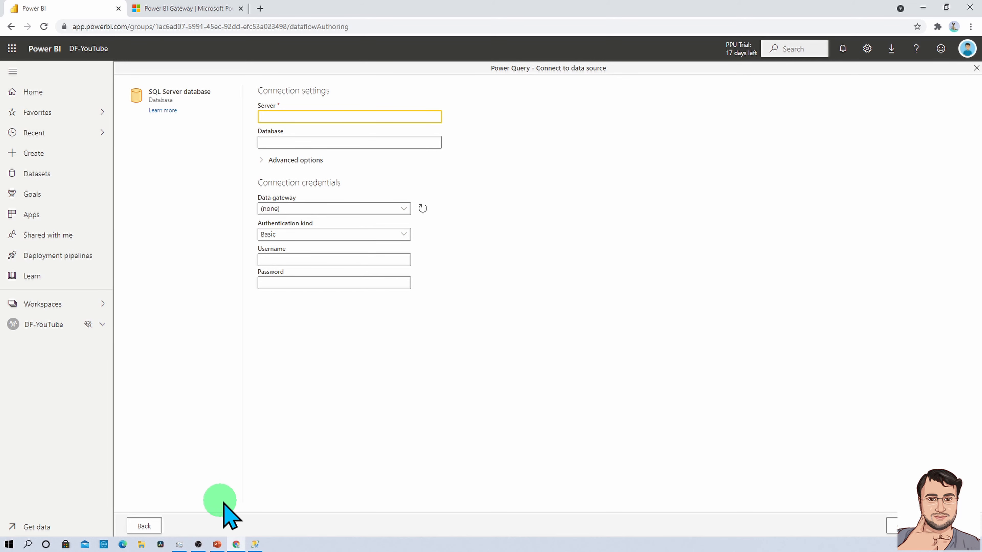
pyautogui.click(256, 543)
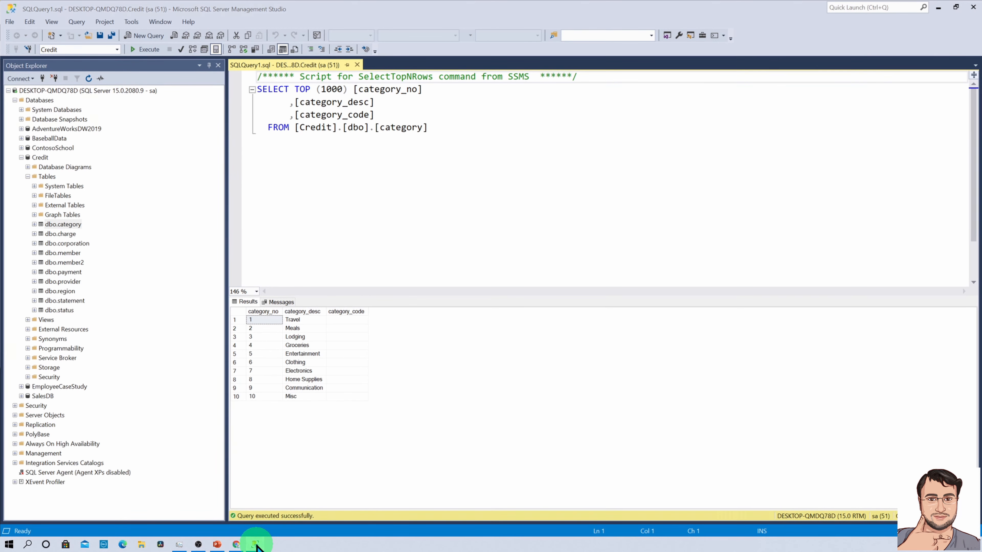
# Switch back to Power BI's 'Connect to data source' page.
pyautogui.click(255, 544)
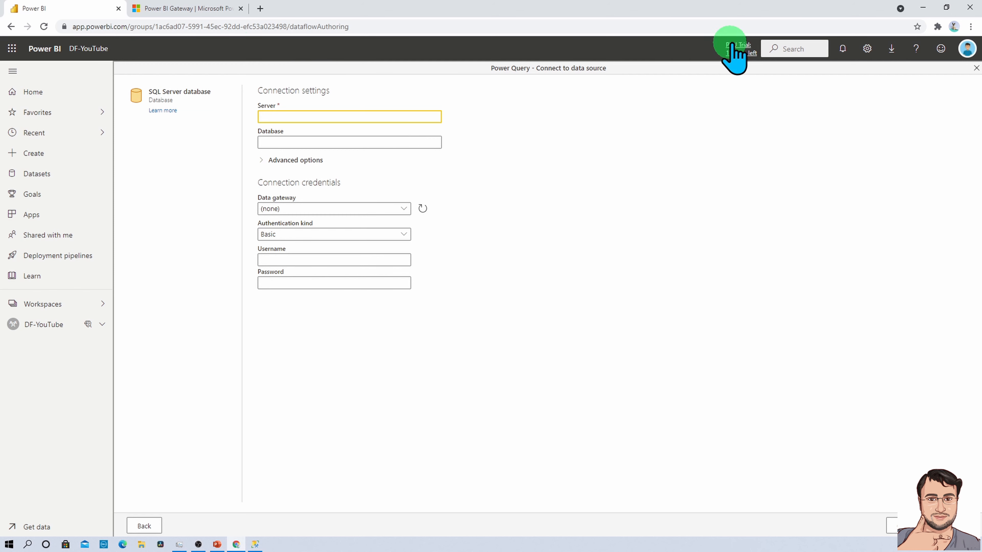
# Open the browser downloads list and go to the Power BI gateway download page.
pyautogui.click(892, 52)
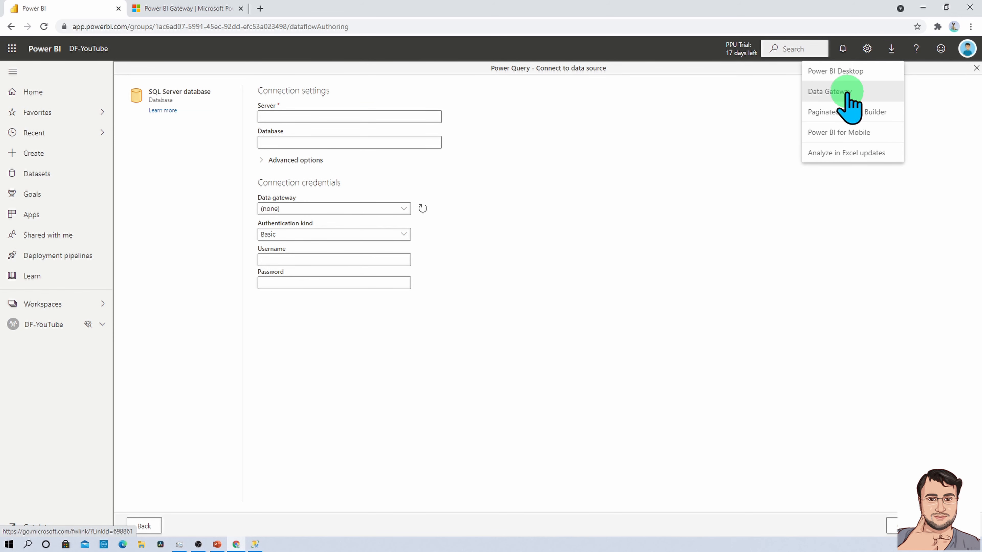
pyautogui.click(155, 7)
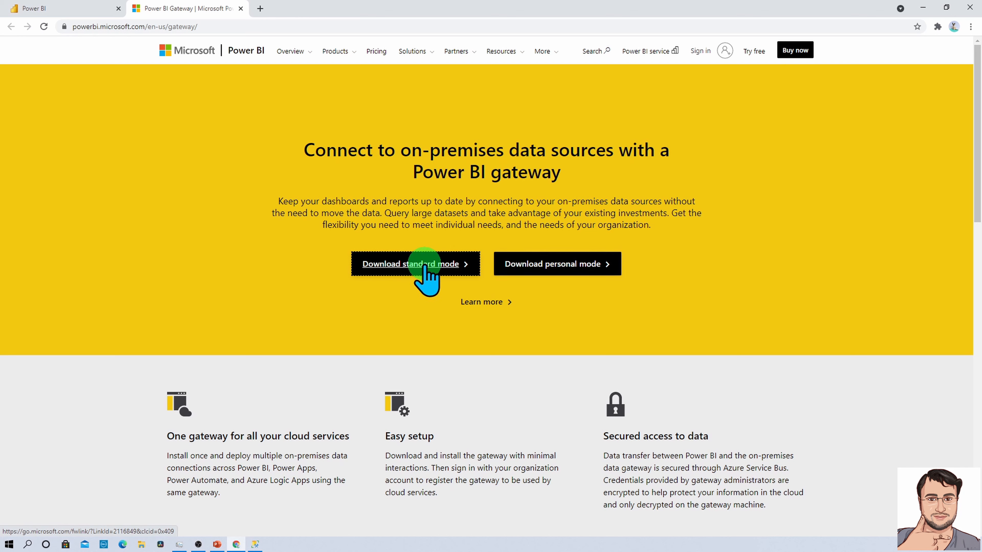
# Run the downloaded gateway installer, accept the terms, and install into the default folder.
pyautogui.hotkey('ctrl', 'j')
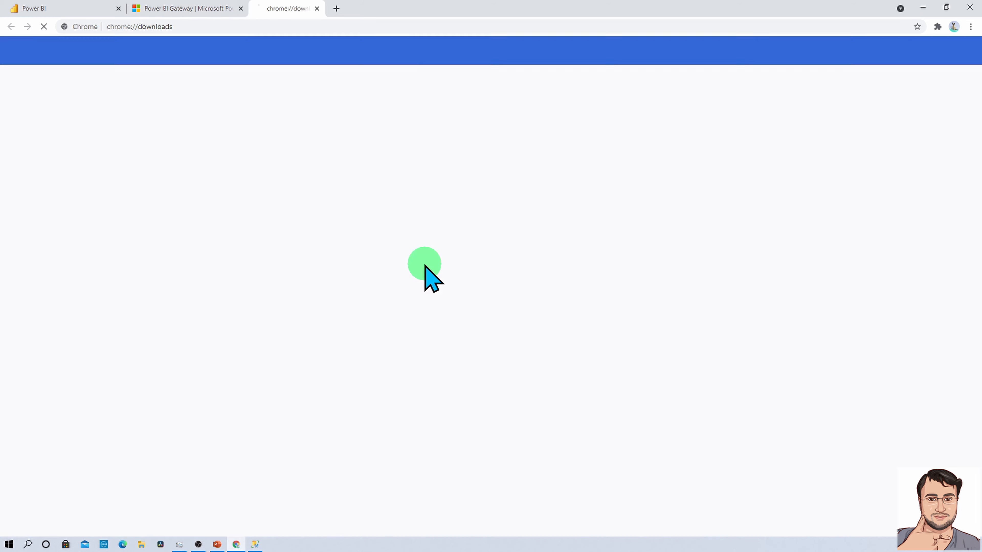
pyautogui.click(408, 152)
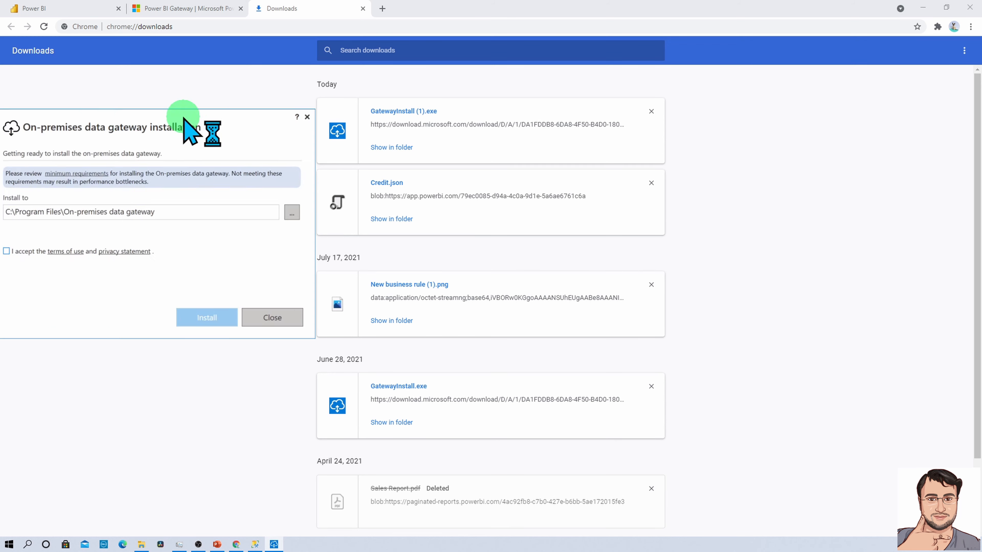
pyautogui.moveTo(186, 127); pyautogui.dragTo(511, 139)
pyautogui.click(87, 10)
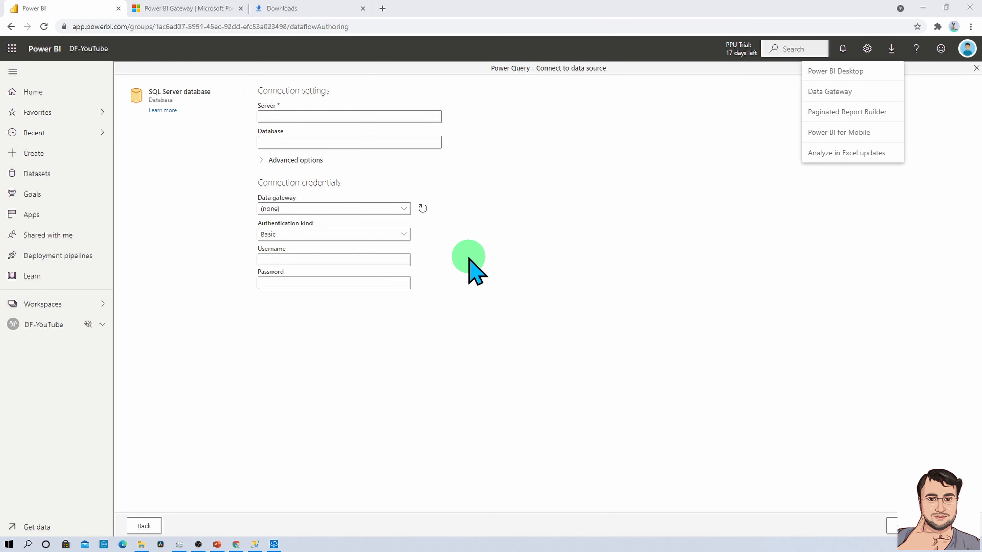
pyautogui.hotkey('alt', 'Tab')
pyautogui.click(322, 265)
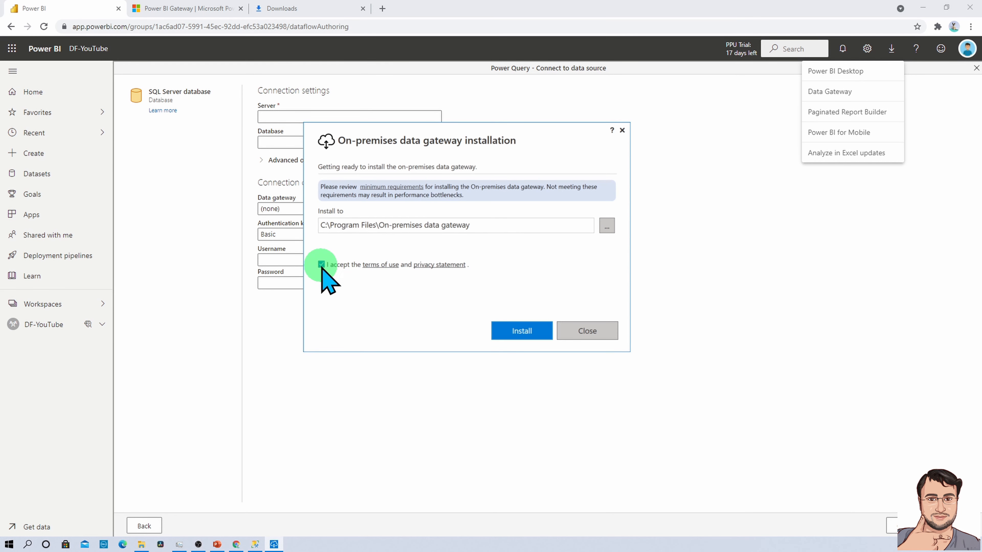
pyautogui.click(515, 333)
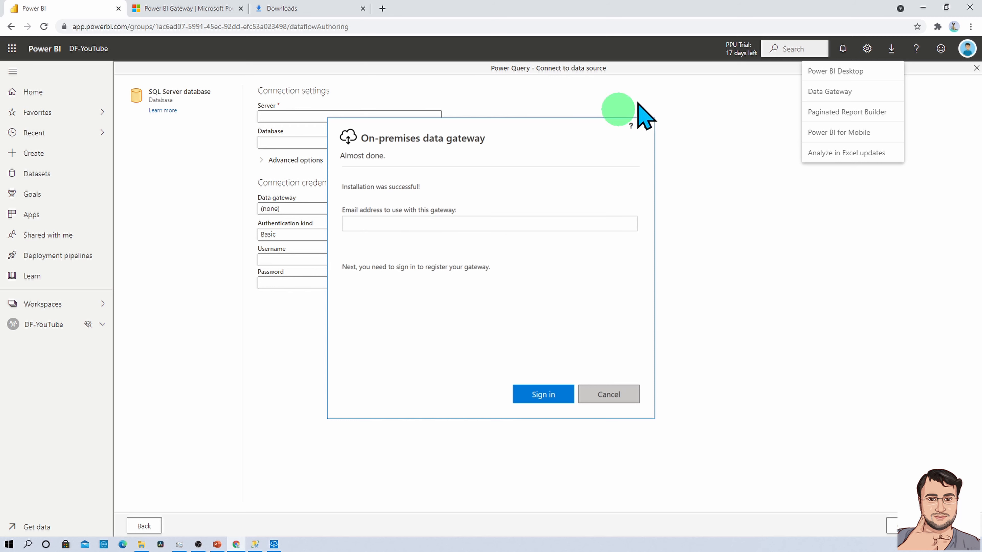
# Enter the account e-mail address and sign in to register the gateway.
pyautogui.click(725, 211)
pyautogui.click(725, 211)
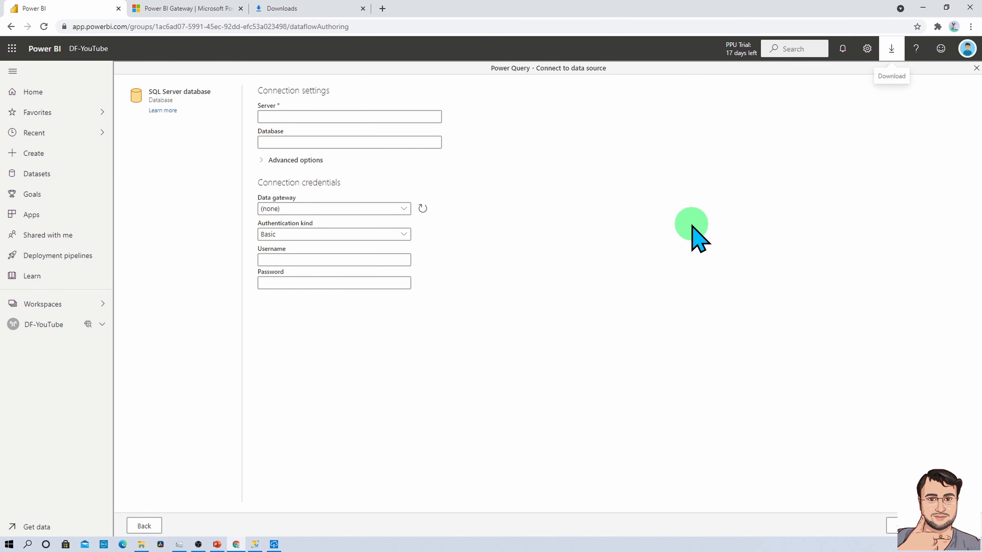
pyautogui.press('super+e')
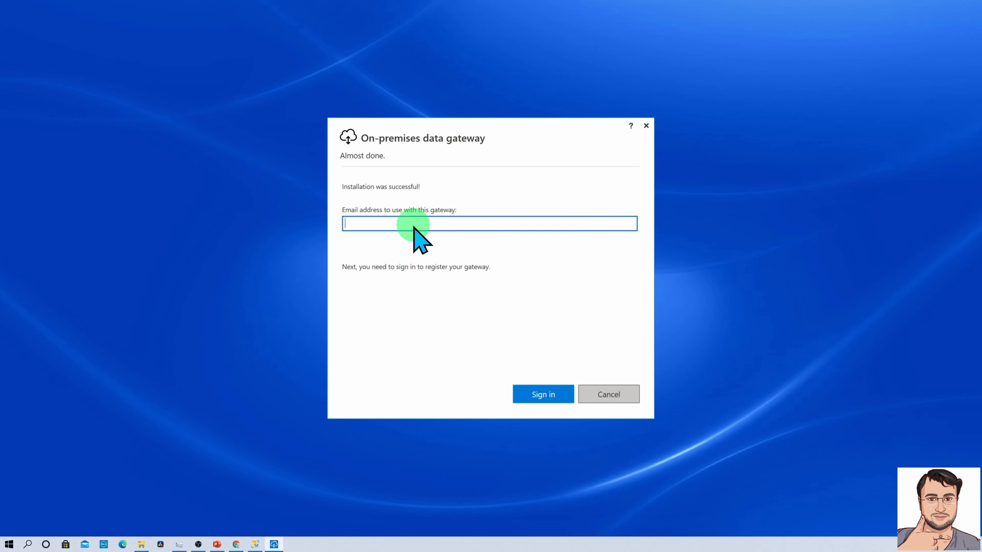
pyautogui.click(549, 396)
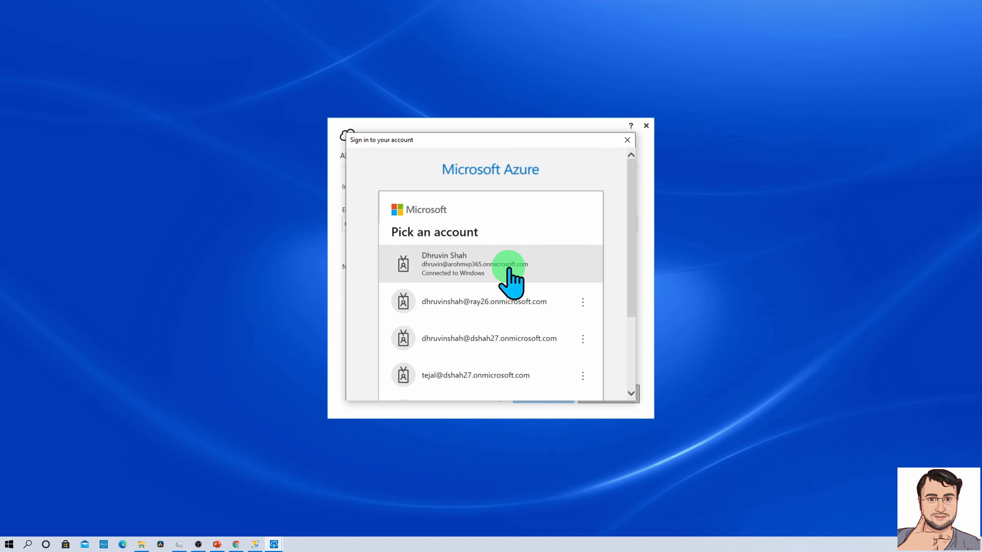
# Sign in with the work account's password and continue to register a new gateway on this computer.
pyautogui.click(504, 305)
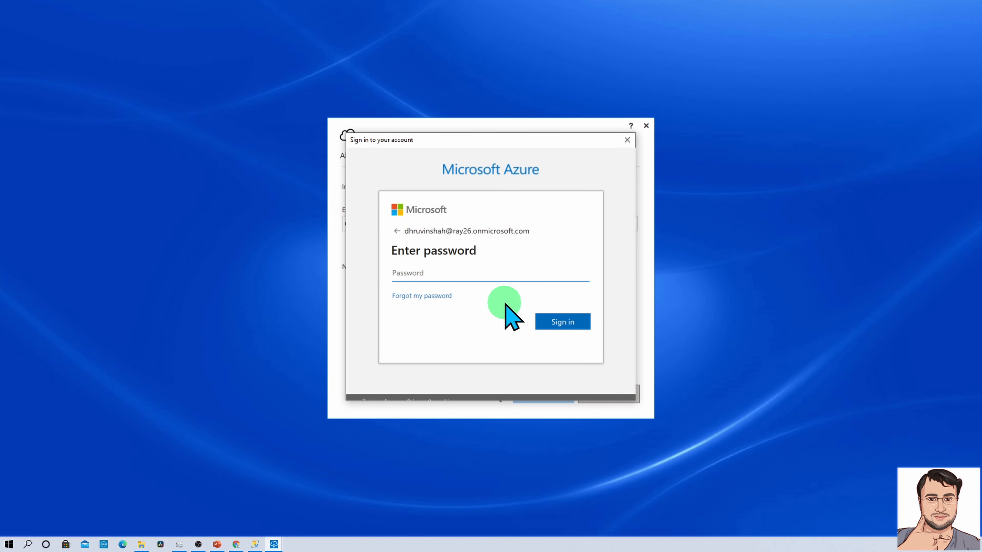
pyautogui.write('•••••')
pyautogui.press('Return')
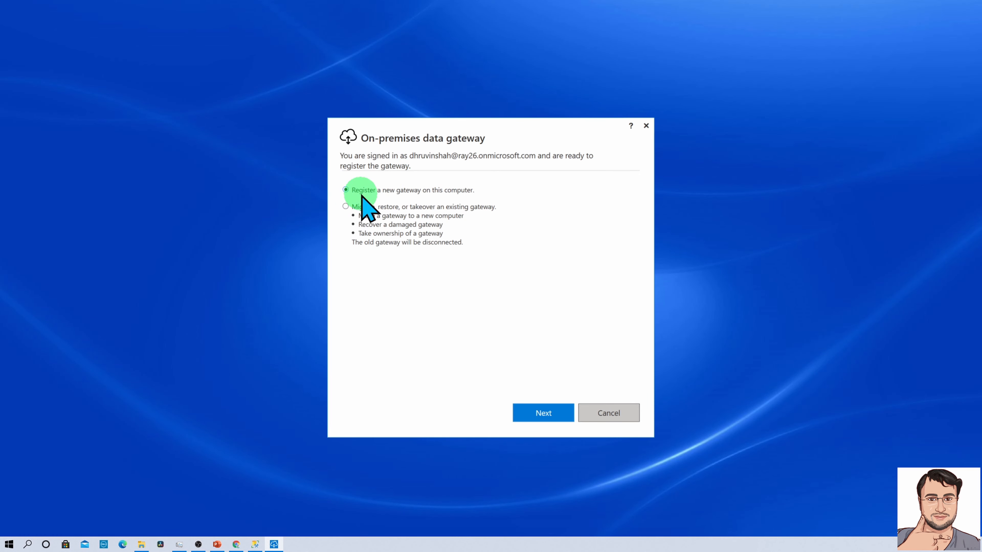
pyautogui.click(546, 413)
pyautogui.click(402, 205)
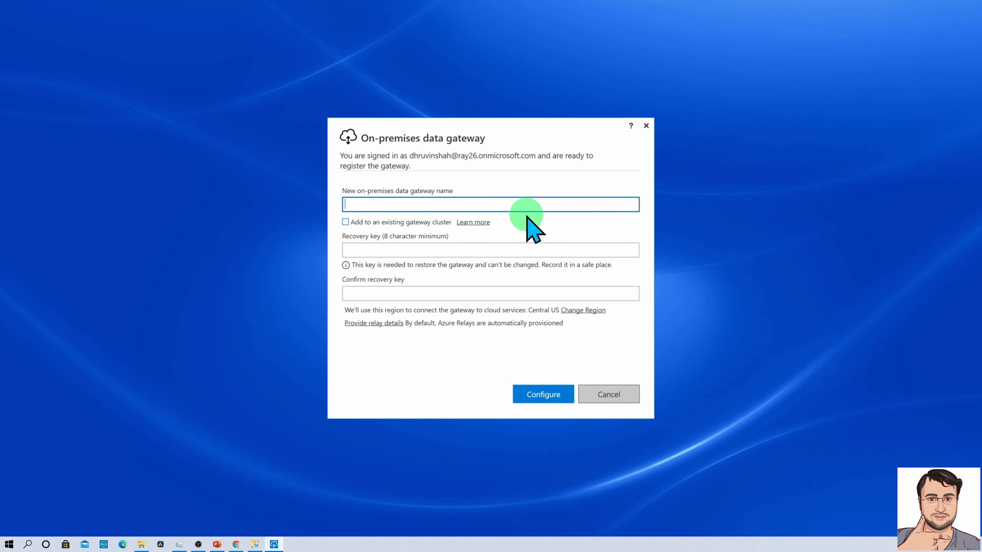
# Name the gateway Dataflow-YT, enter and confirm its recovery key, and configure it.
pyautogui.write('Dataflow-YT')
pyautogui.click(486, 251)
pyautogui.write('••••')
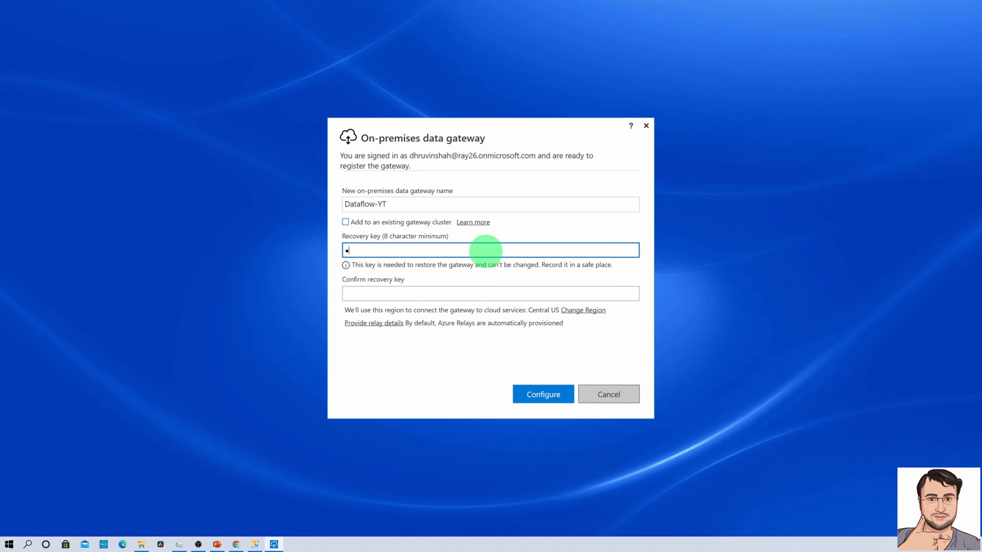
pyautogui.click(453, 293)
pyautogui.write('•••••••••••')
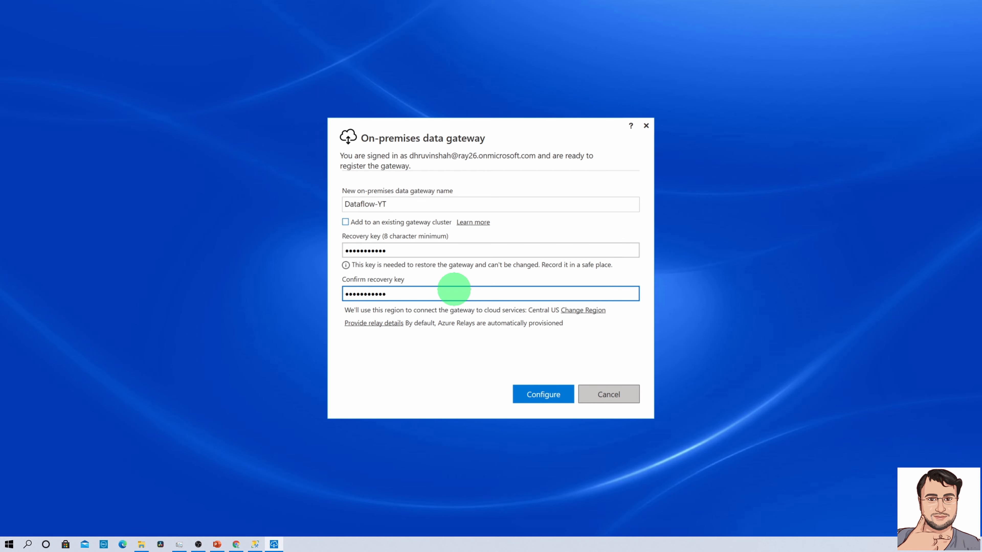
pyautogui.click(403, 251)
pyautogui.click(406, 295)
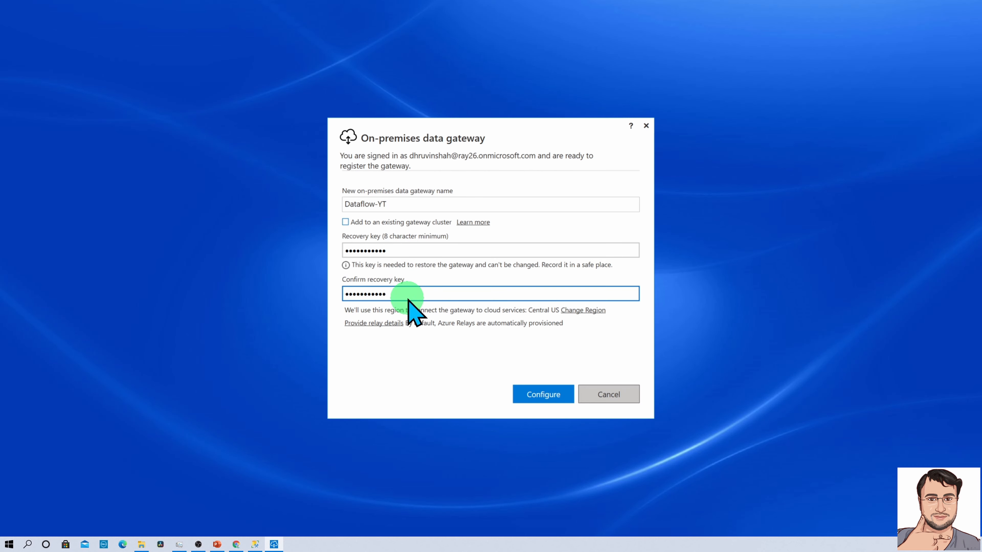
pyautogui.click(557, 398)
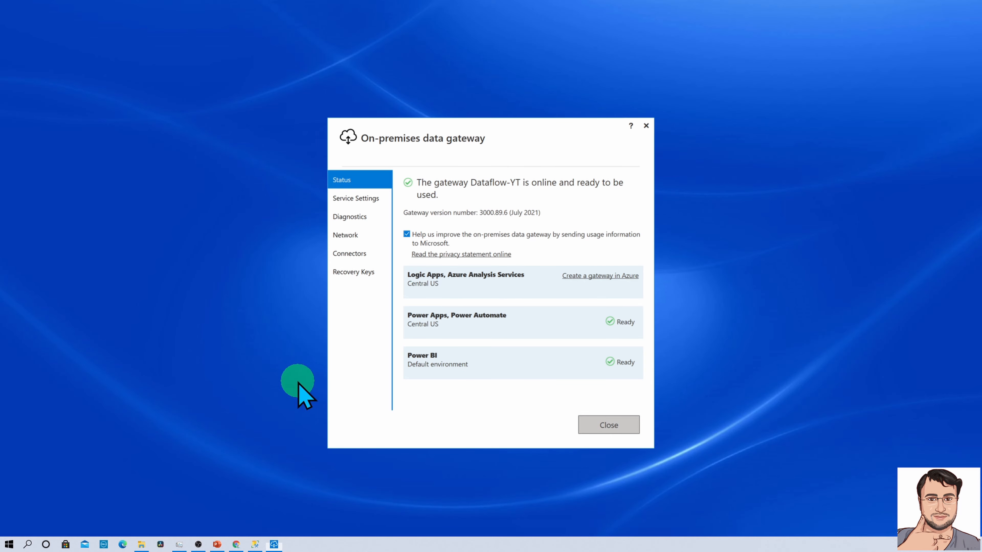
# Back in Chrome, duplicate the Power BI tab and bring up the Settings menu.
pyautogui.click(237, 546)
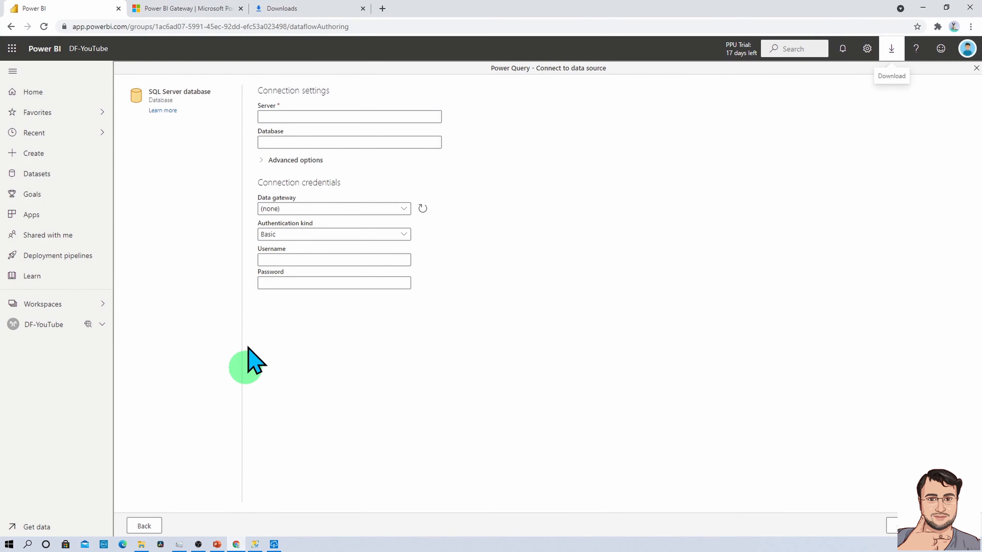
pyautogui.rightClick(97, 11)
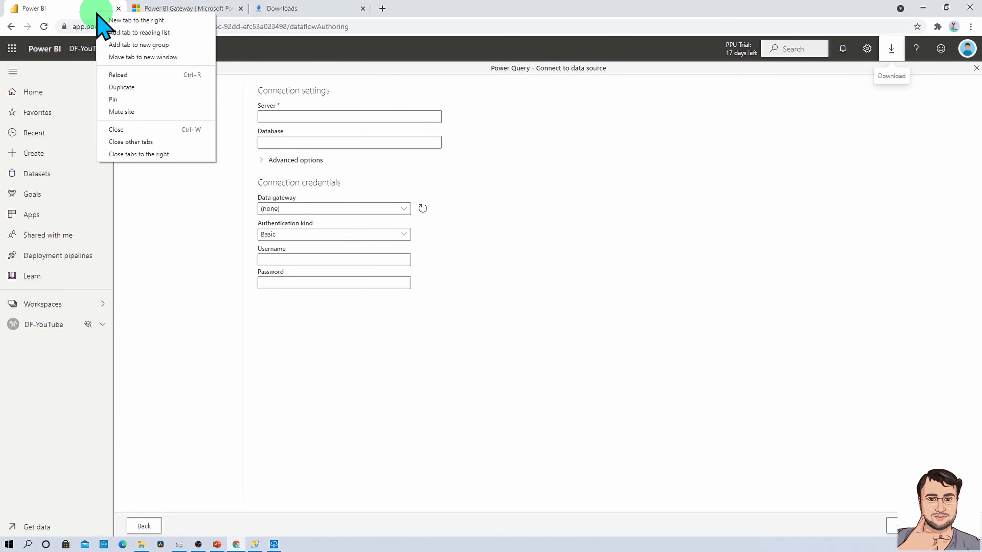
pyautogui.click(136, 88)
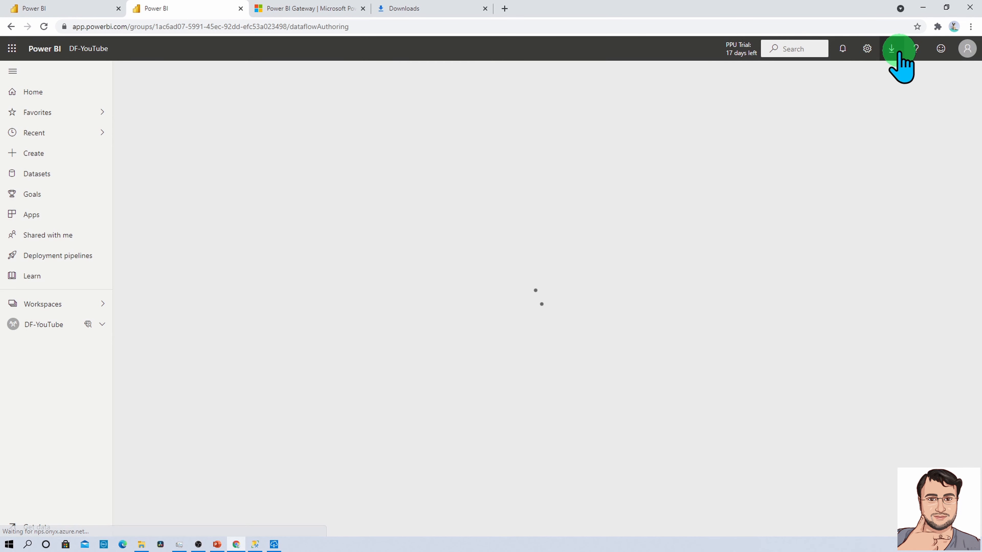
pyautogui.click(865, 53)
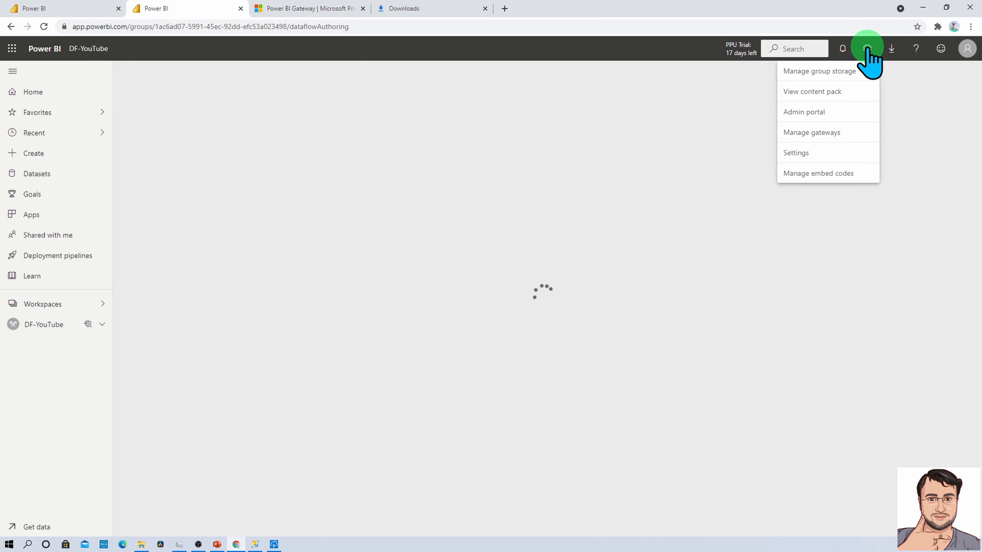
# Enable cloud sources, custom connectors and request distribution on Dataflow-YT, apply, and begin adding a data source.
pyautogui.click(834, 132)
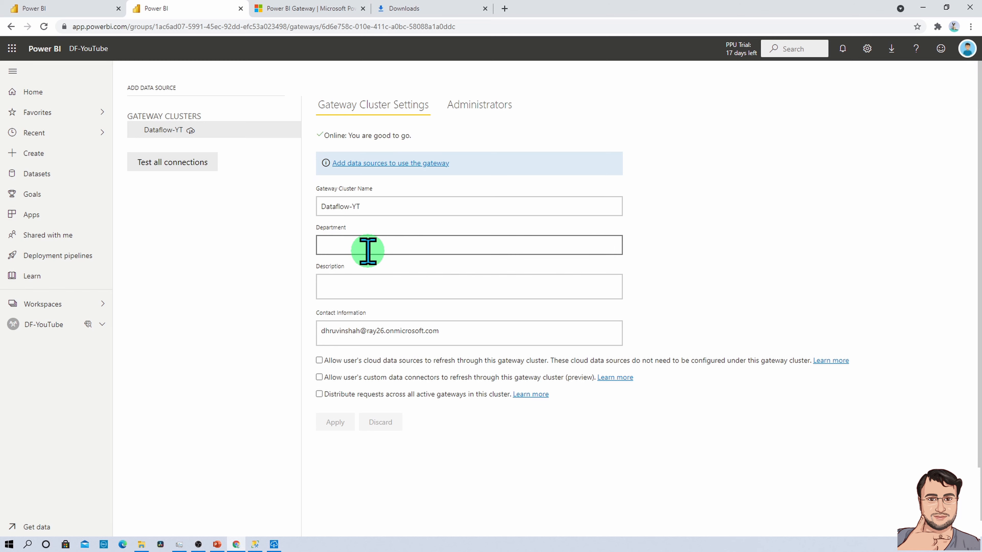
pyautogui.click(320, 363)
pyautogui.click(319, 377)
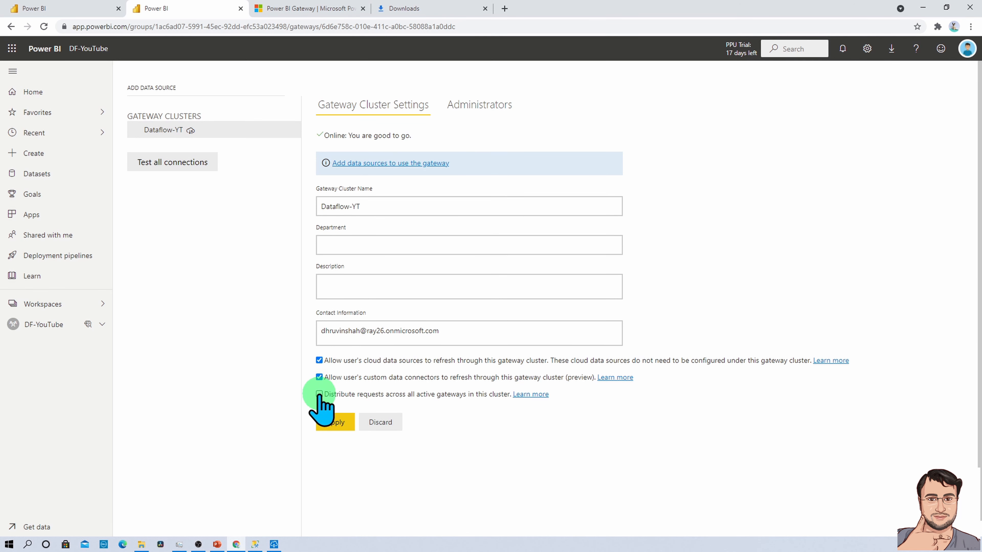
pyautogui.click(319, 394)
pyautogui.click(335, 422)
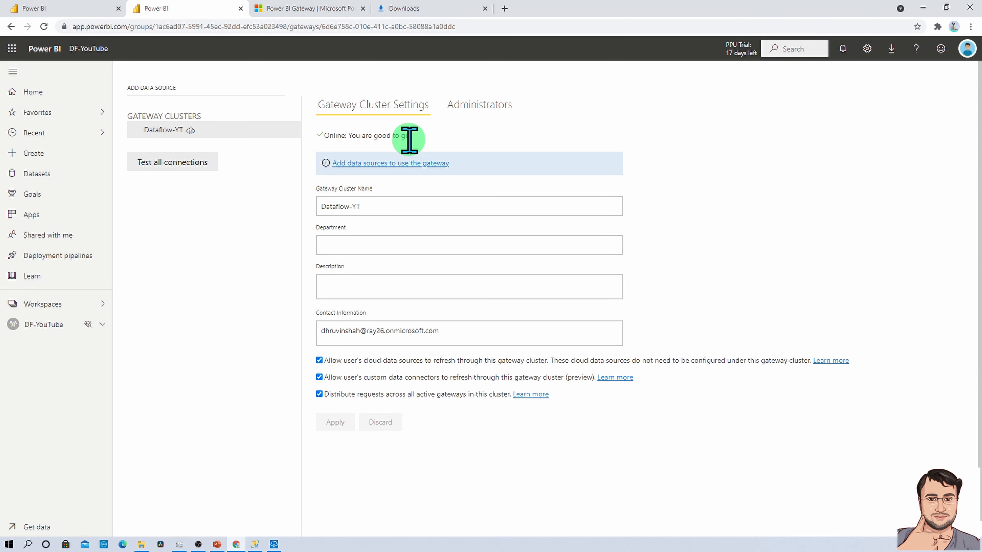
pyautogui.click(403, 162)
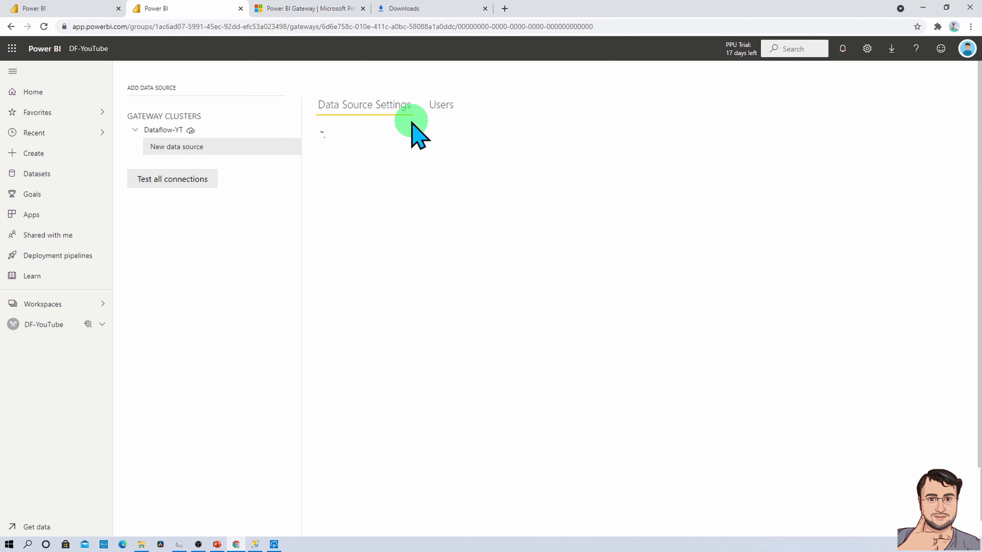
# Name the gateway data source Credit with type SQL Server, then switch to SSMS.
pyautogui.tripleClick(401, 154)
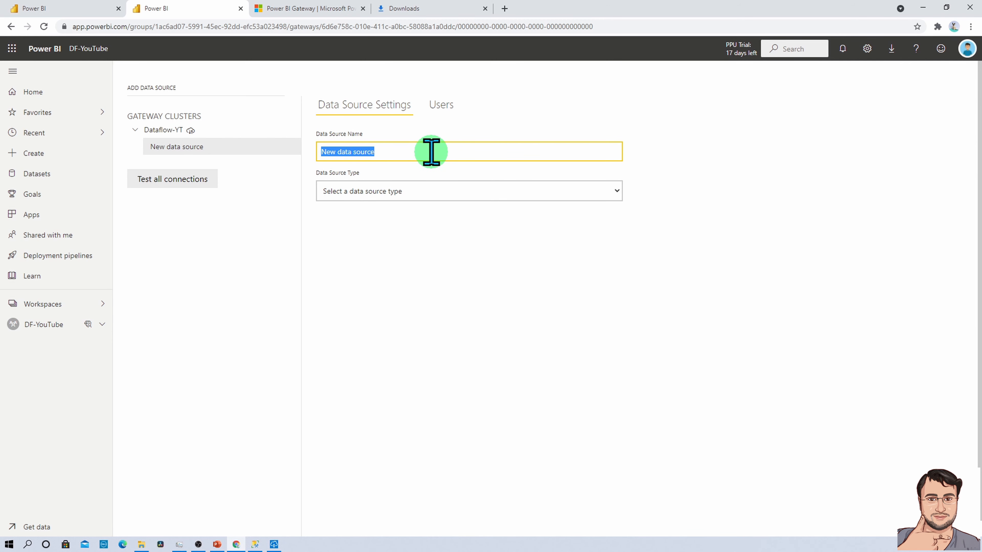
pyautogui.write('Cre')
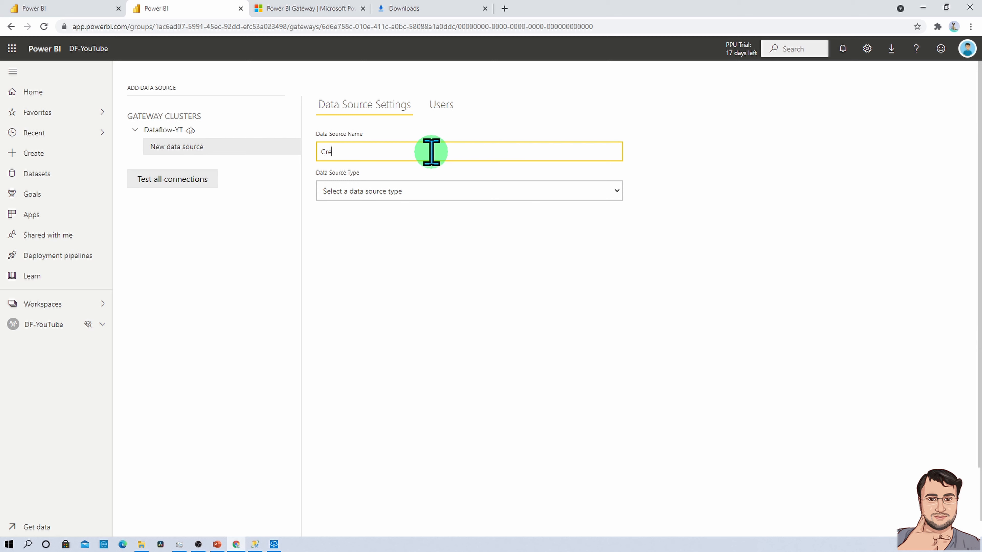
pyautogui.write('dit')
pyautogui.click(421, 191)
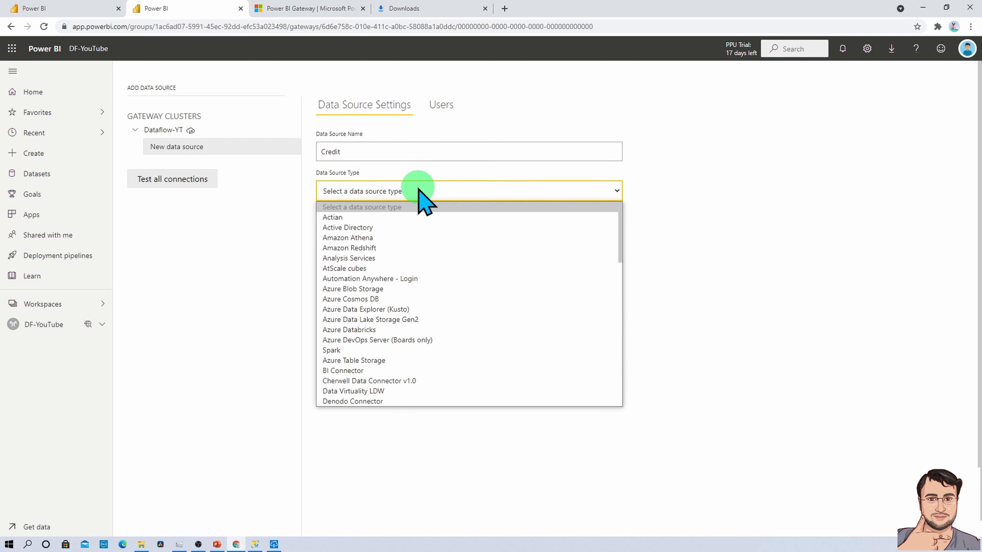
pyautogui.scroll(-15, 414, 321)
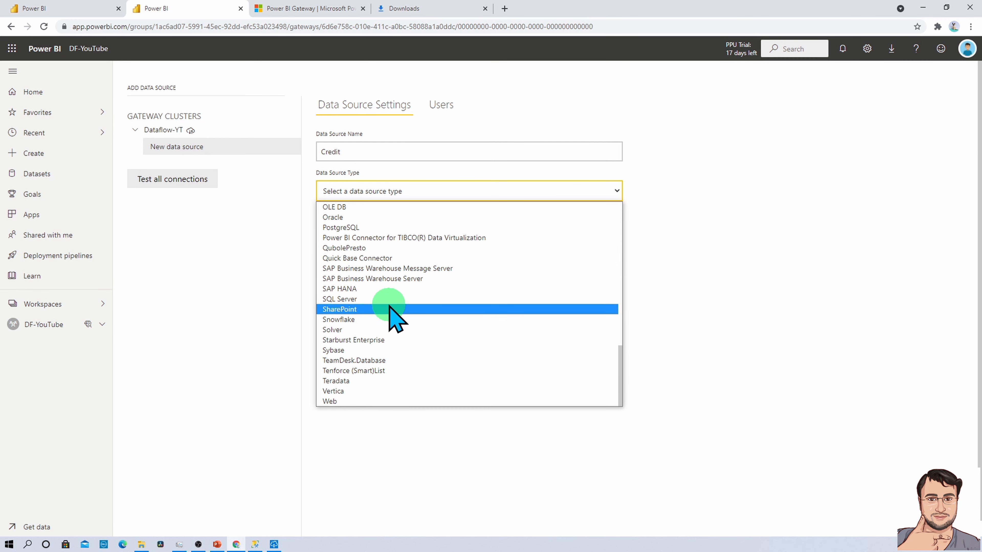
pyautogui.click(388, 299)
pyautogui.click(372, 228)
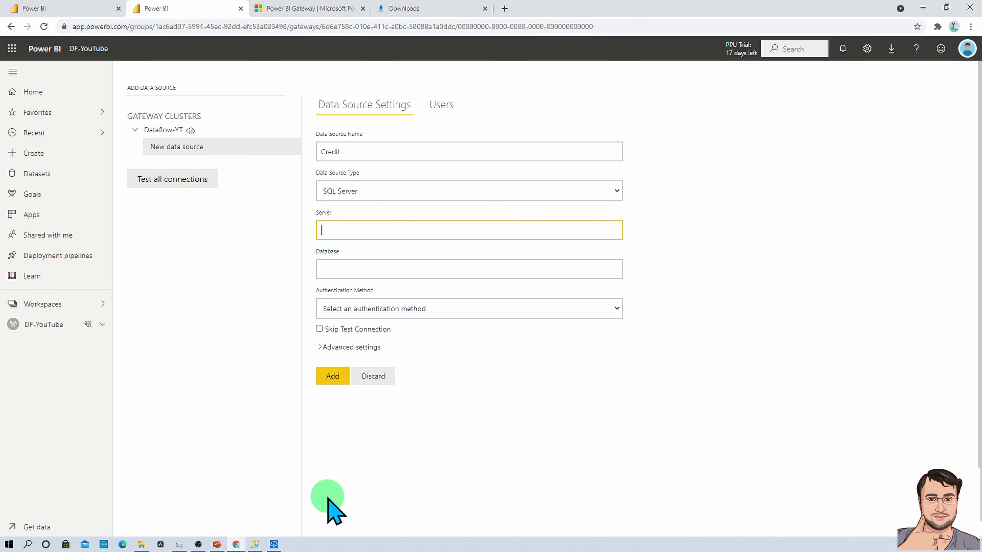
pyautogui.click(255, 544)
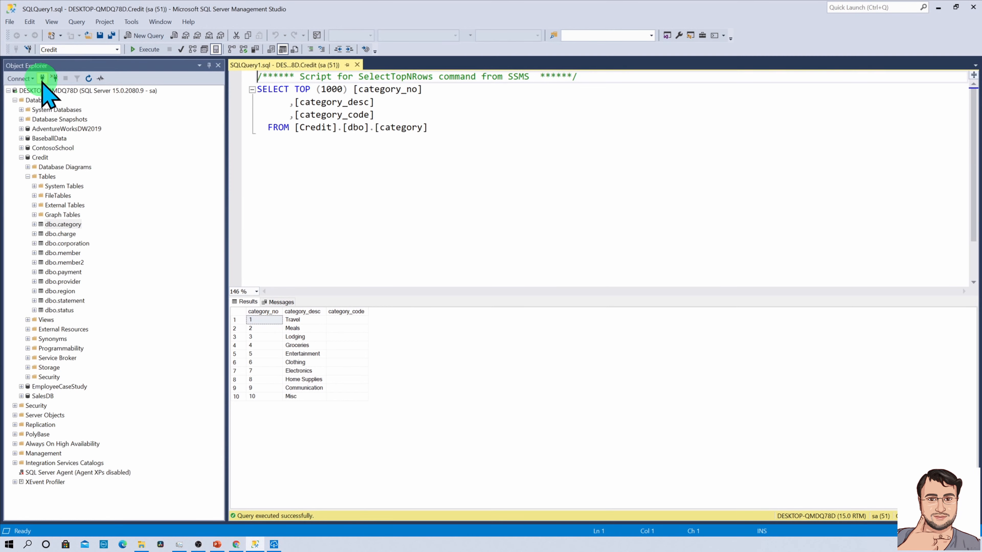
# Look up the server name DESKTOP-QMDQ78D from SSMS Object Explorer's Connect dialog.
pyautogui.click(43, 78)
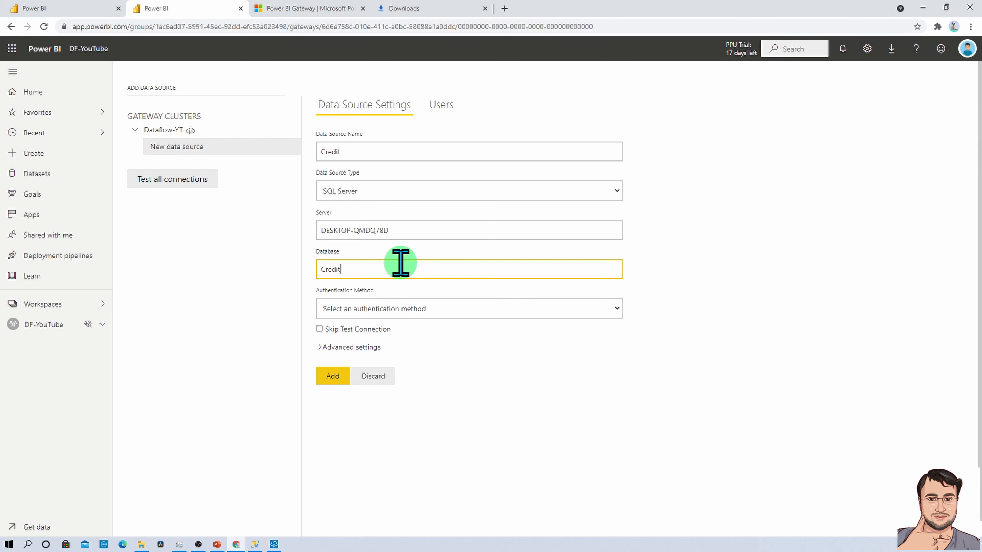
# Use Basic authentication with username sa and its password, then add the Credit source.
pyautogui.click(412, 309)
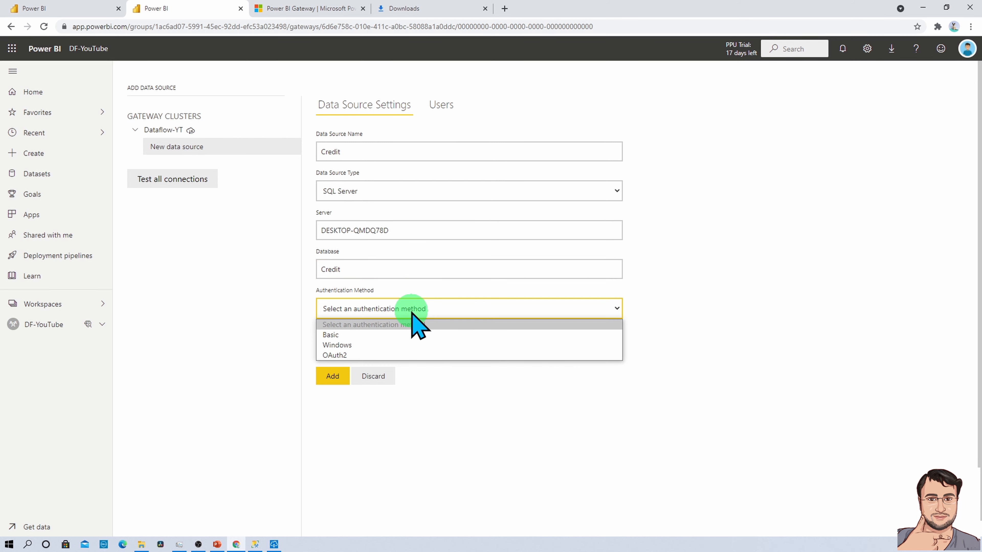
pyautogui.click(401, 335)
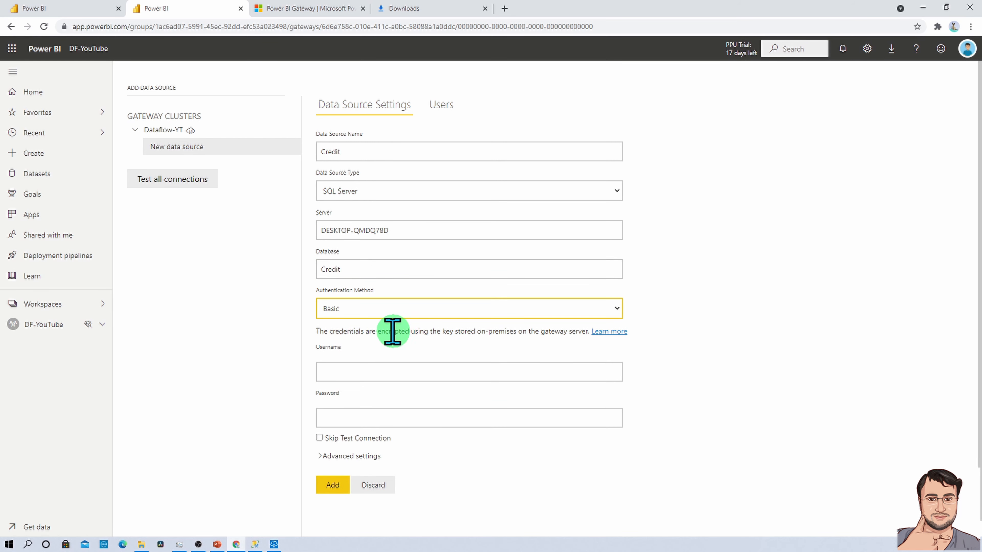
pyautogui.click(367, 367)
pyautogui.write('sa')
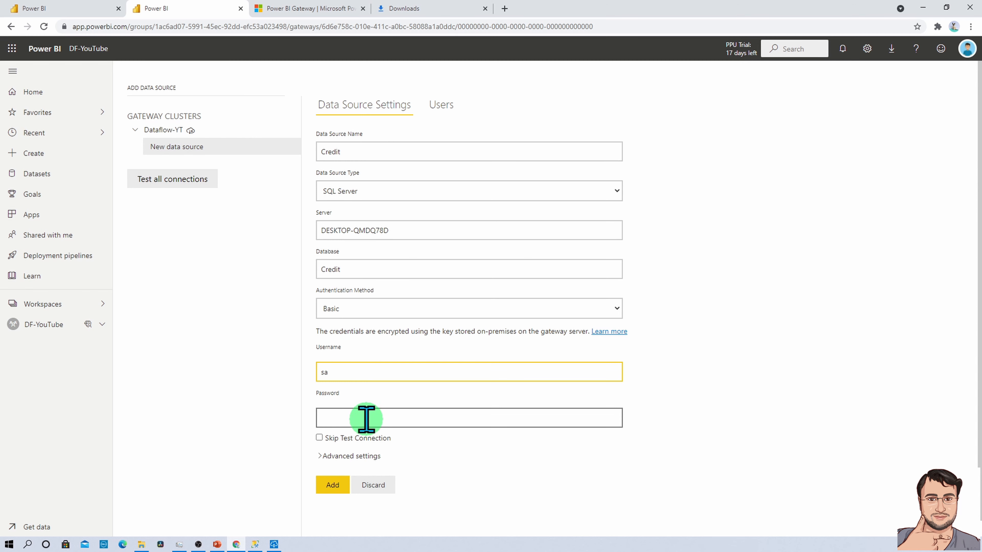
pyautogui.click(366, 419)
pyautogui.write('*******')
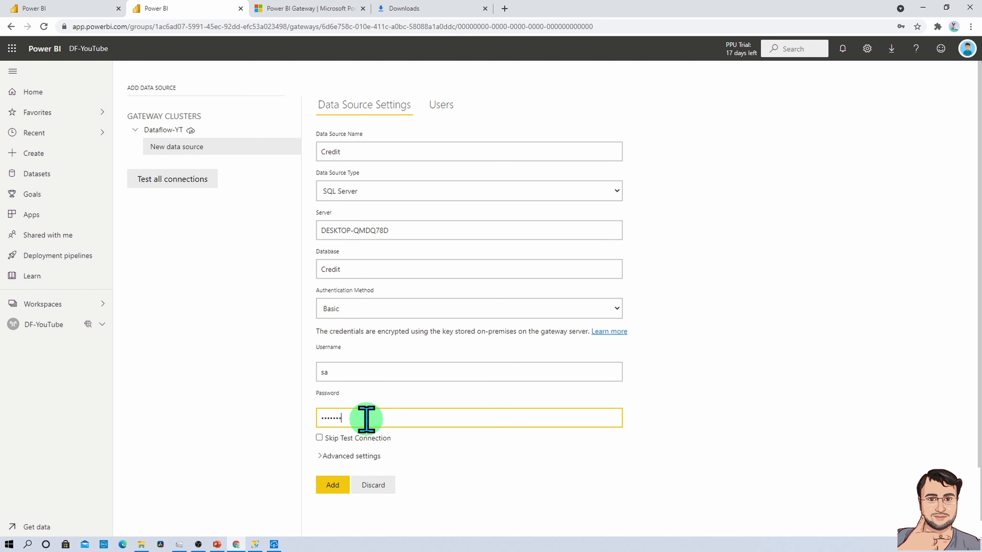
pyautogui.write('**')
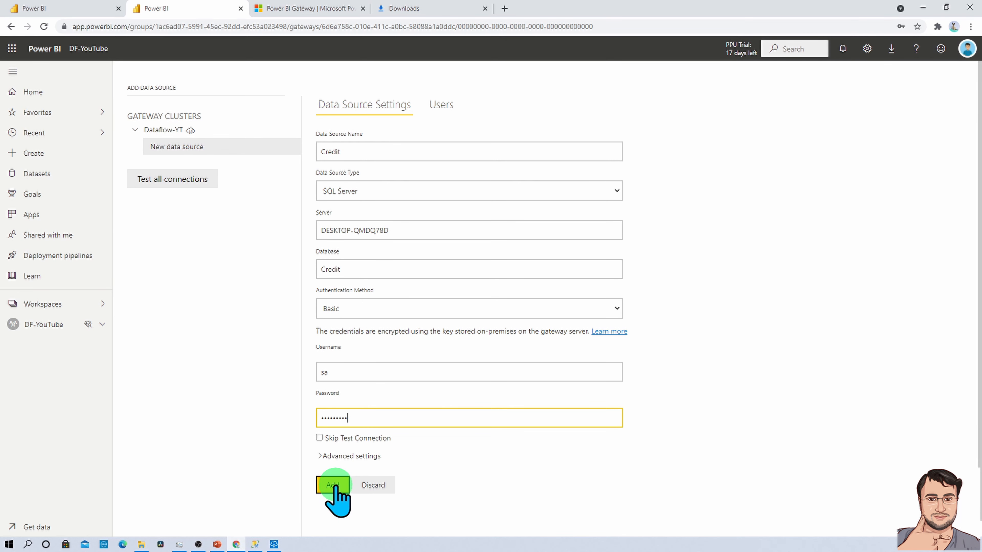
pyautogui.click(332, 484)
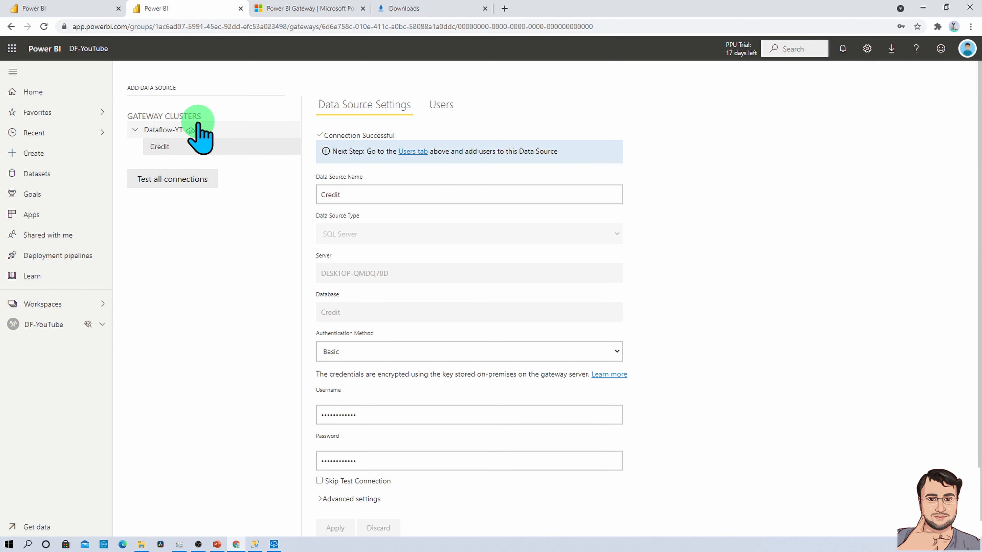
# Create a new dataflow in DF-YouTube, add new tables, and filter sources to databases.
pyautogui.click(92, 51)
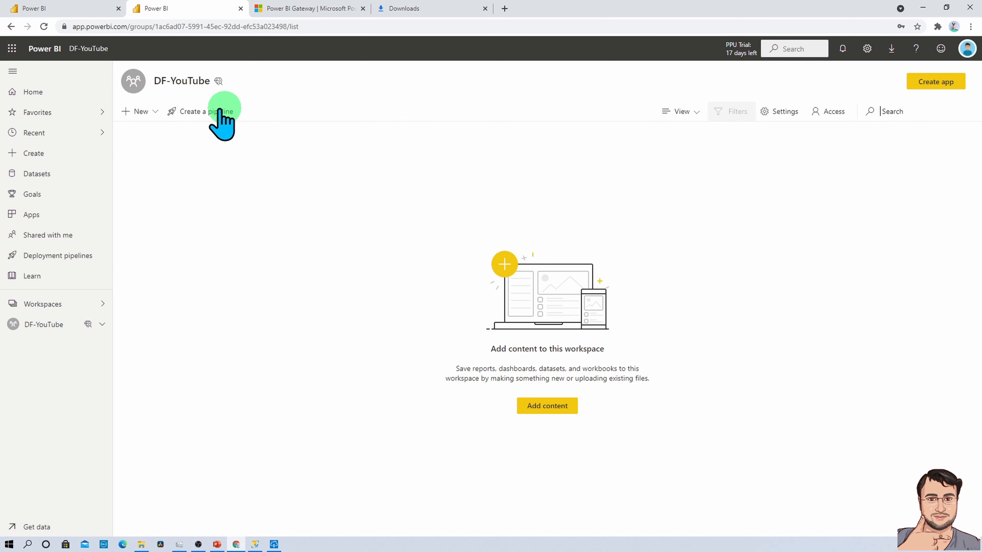
pyautogui.click(153, 111)
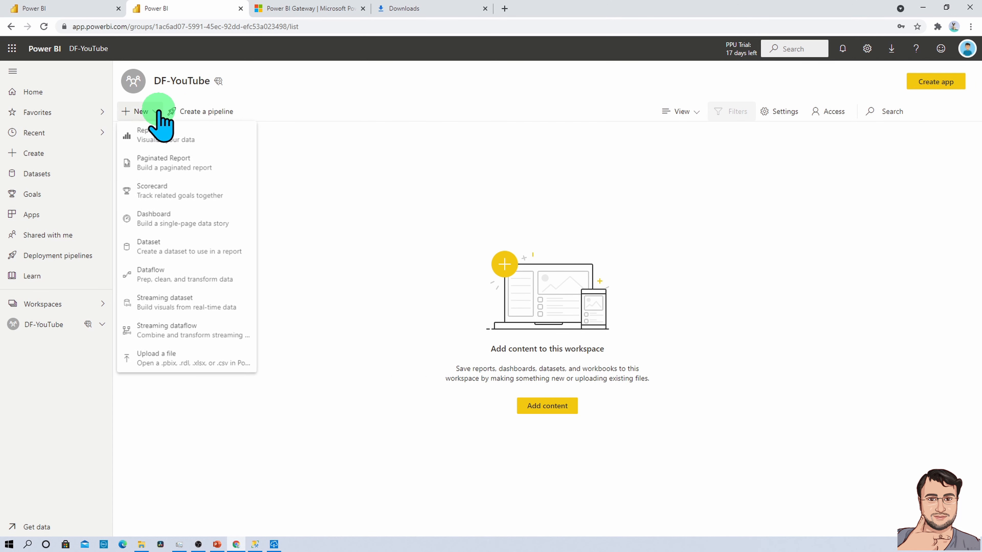
pyautogui.click(195, 275)
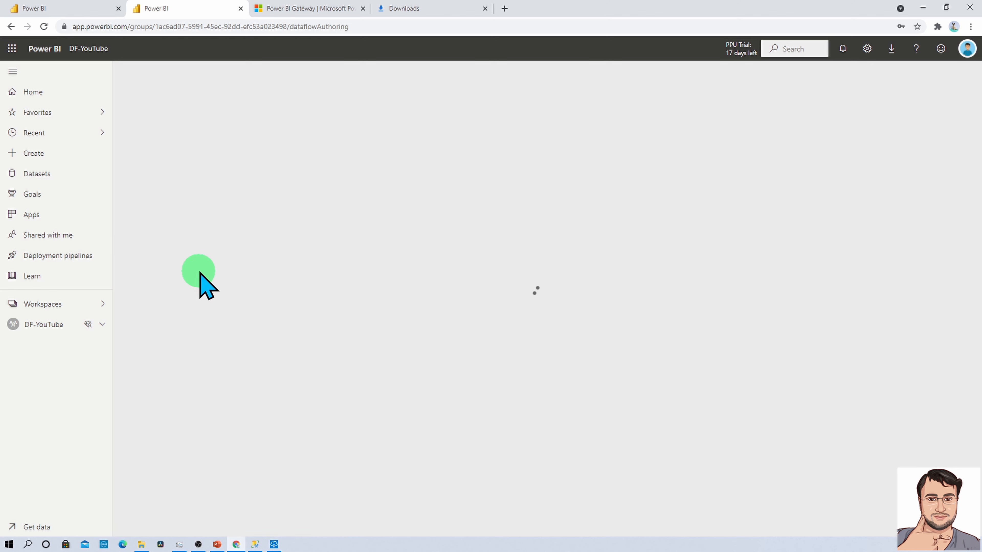
pyautogui.click(408, 387)
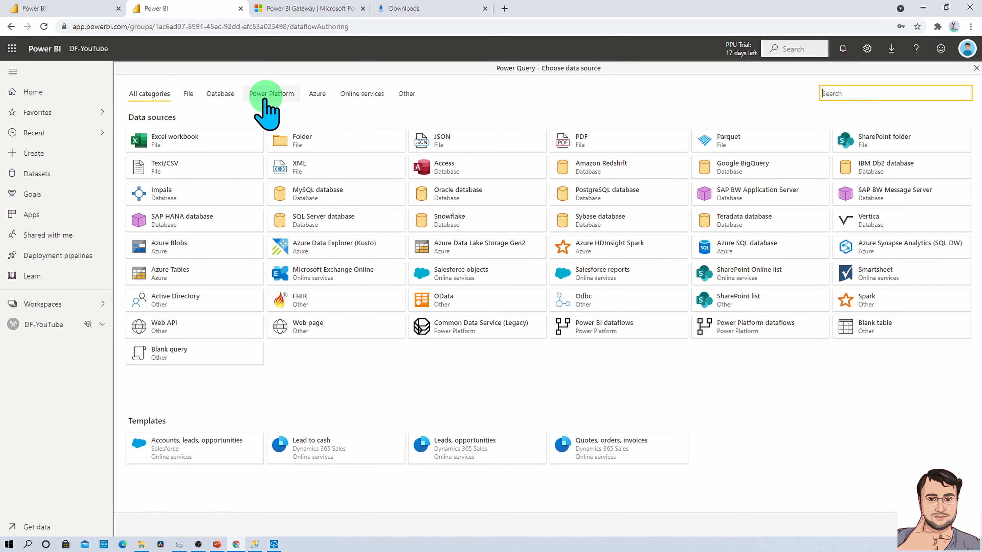
pyautogui.click(222, 94)
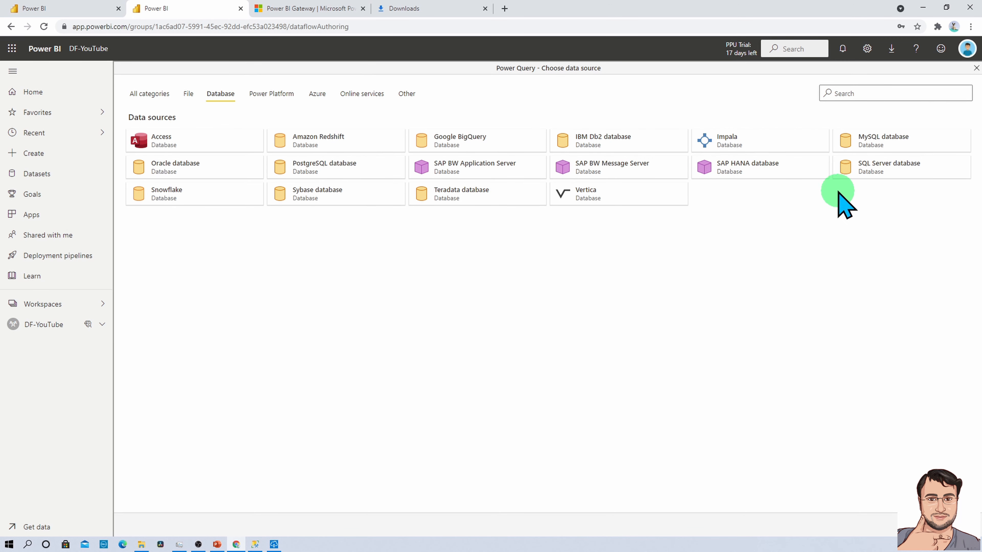
# Choose SQL Server database via gateway Dataflow-YT, server DESKTOP-QMDQ78D, database Credit.
pyautogui.click(871, 172)
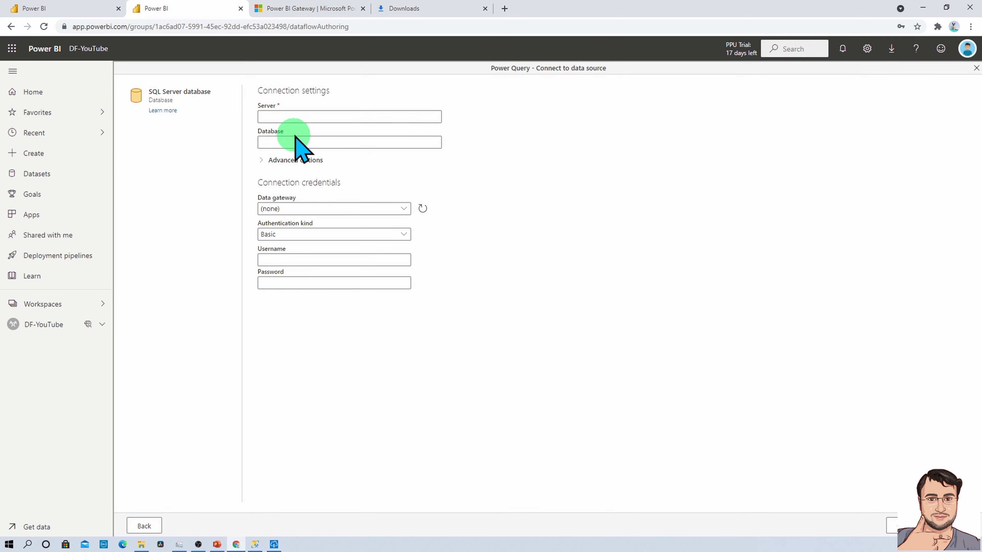
pyautogui.click(350, 211)
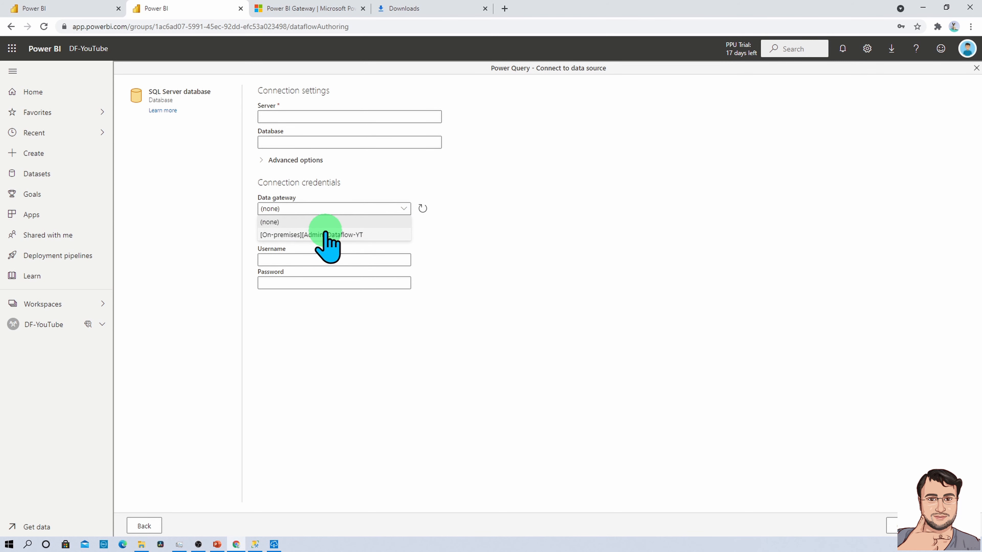
pyautogui.click(310, 235)
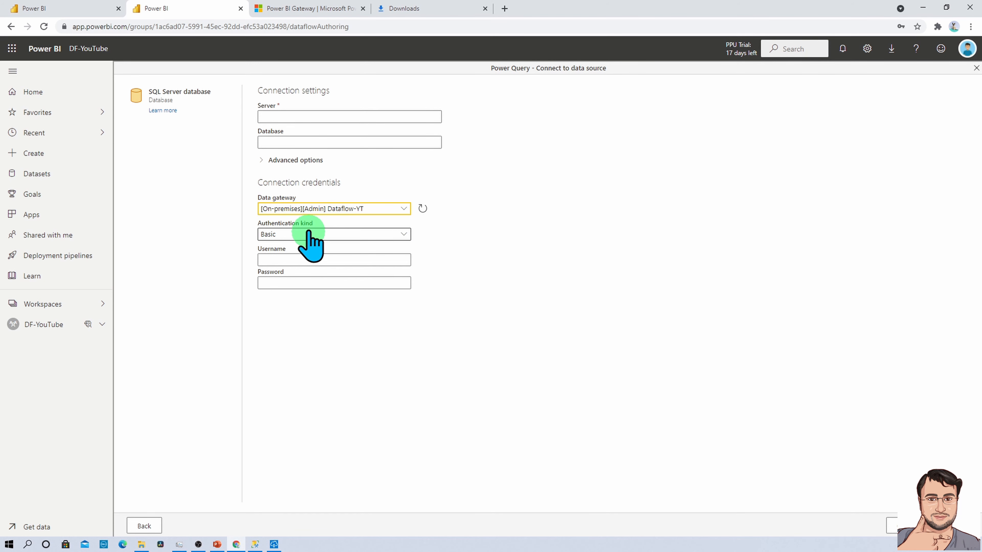
pyautogui.click(314, 120)
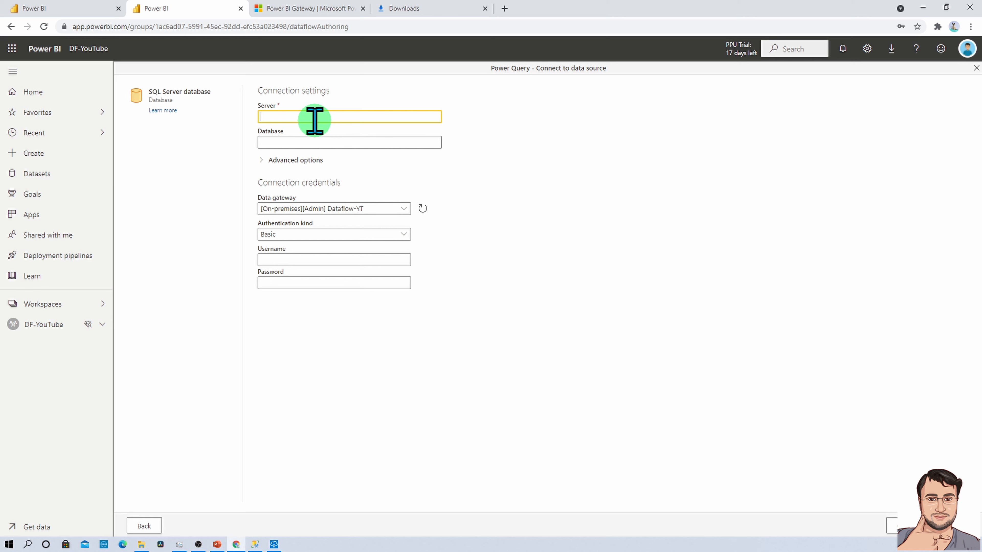
pyautogui.write('DESKTOP-QMDQ78D')
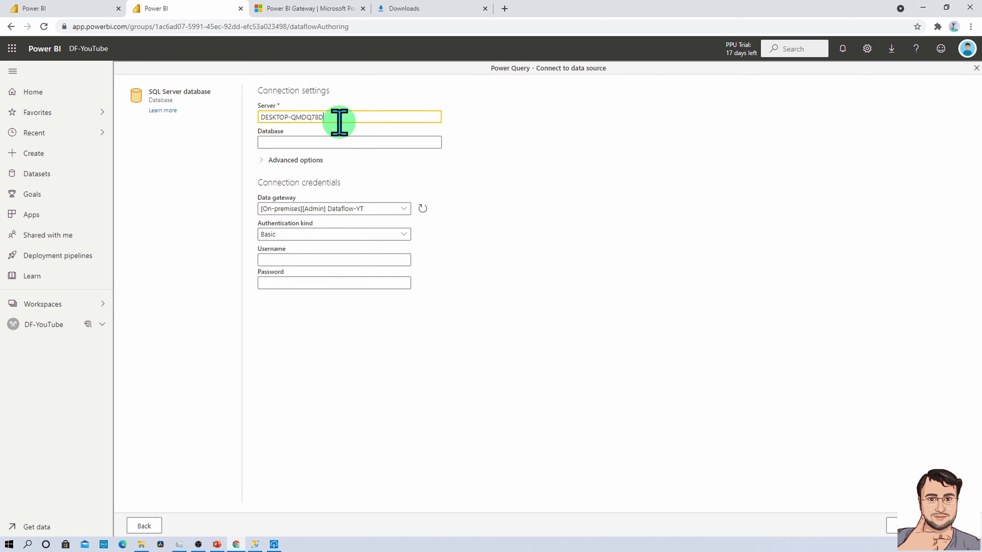
pyautogui.click(339, 148)
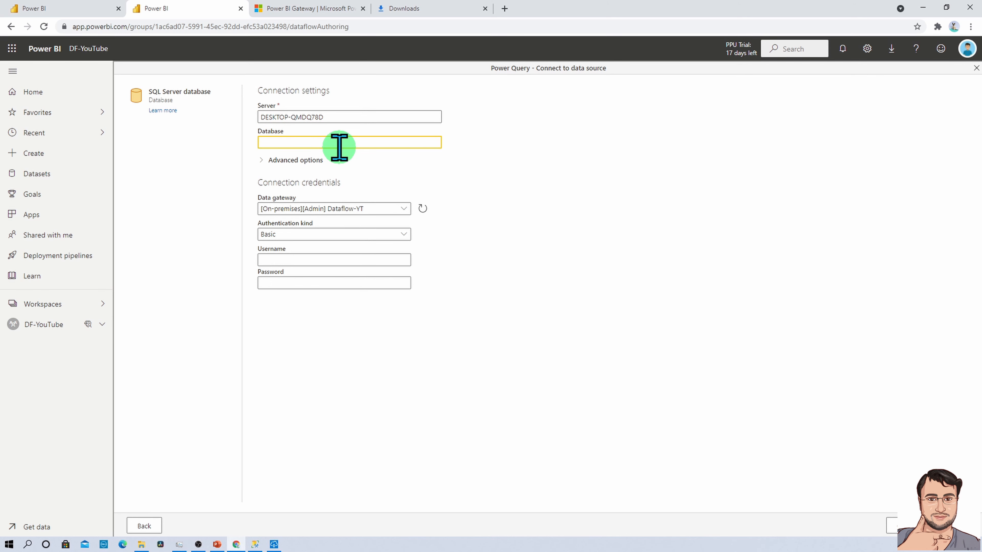
pyautogui.write('Credit')
# Review the advanced options (SQL statement, relationship columns), collapse them, and connect.
pyautogui.click(262, 161)
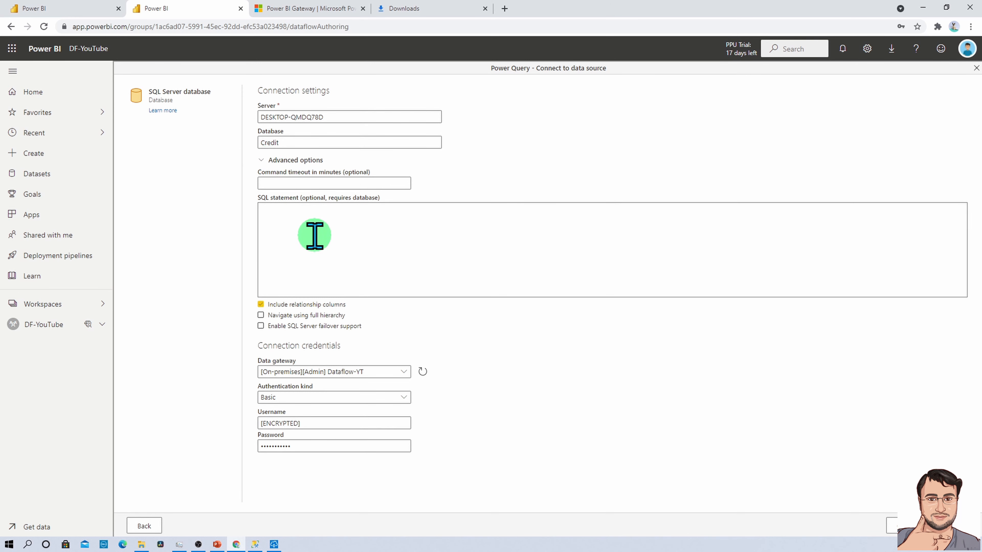
pyautogui.click(302, 217)
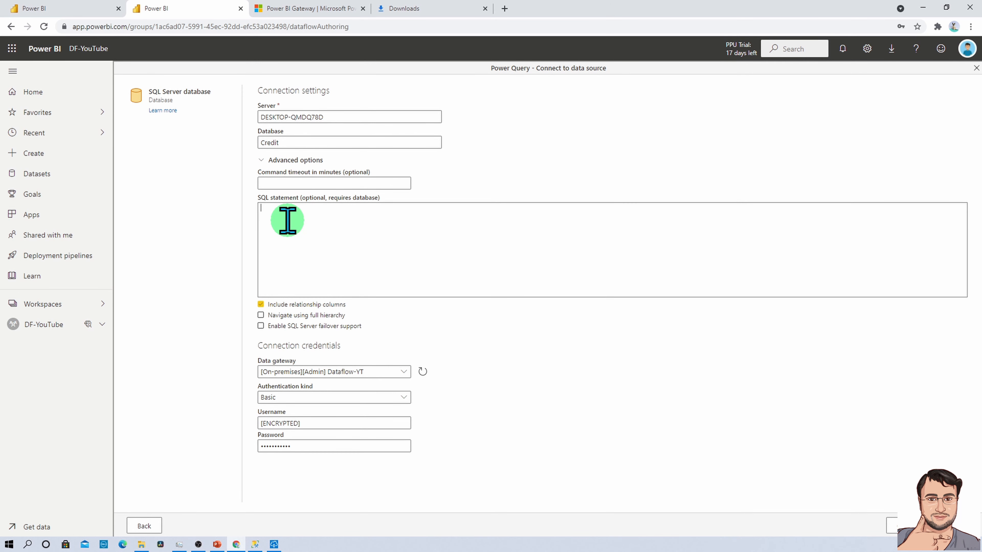
pyautogui.click(331, 304)
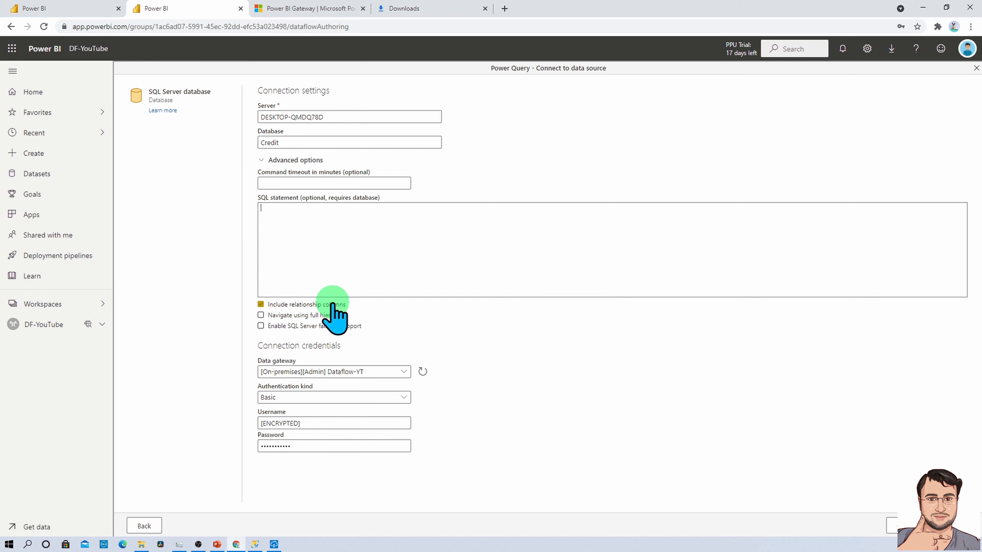
pyautogui.click(262, 160)
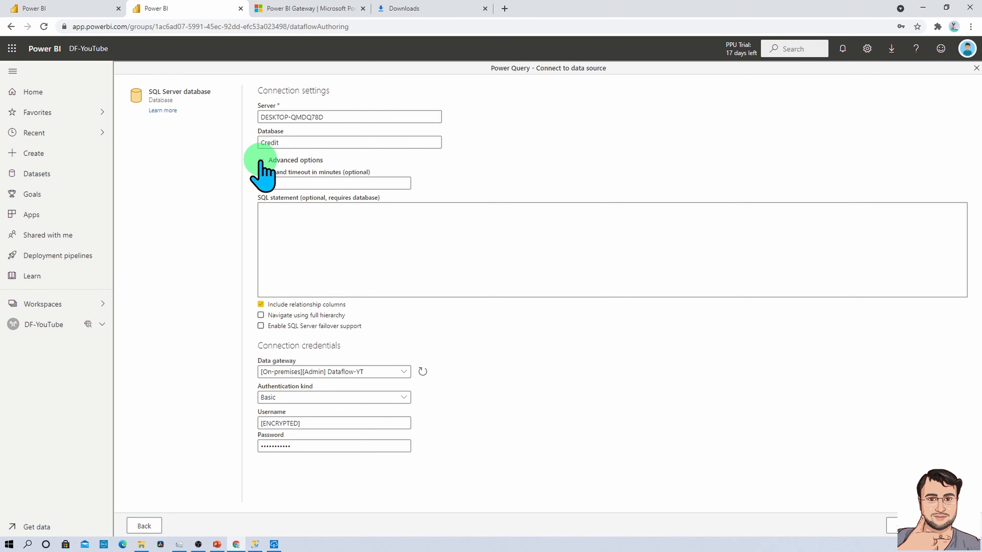
pyautogui.click(262, 161)
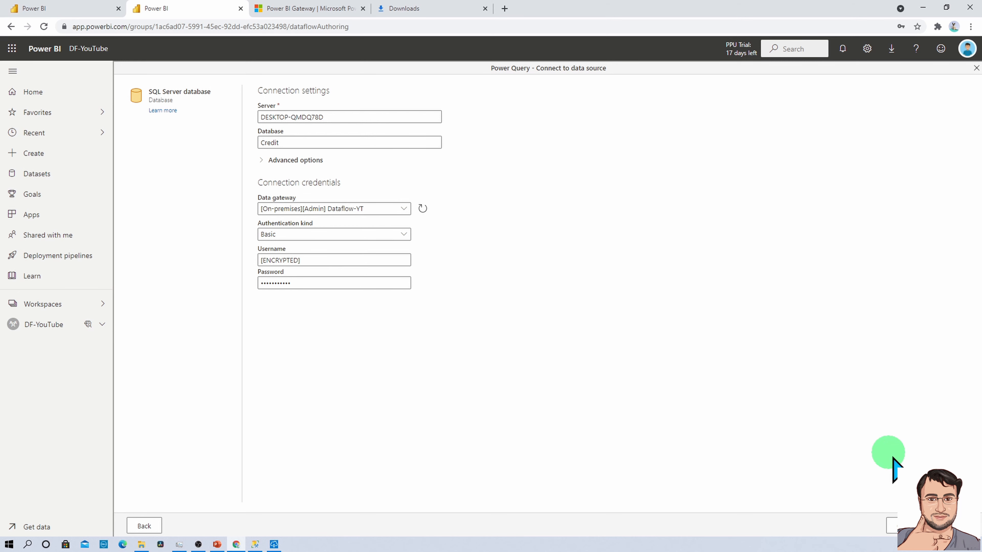
pyautogui.click(950, 526)
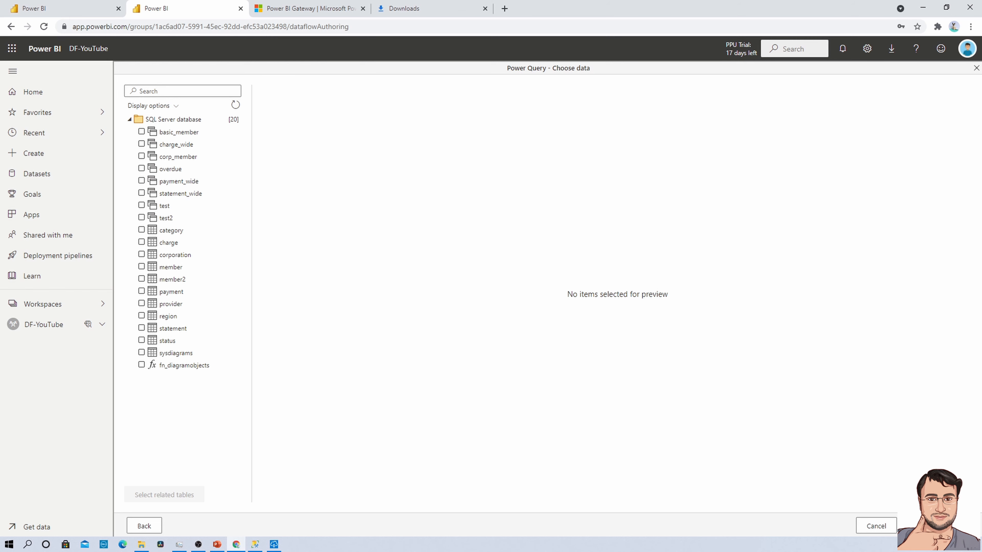
# Tick the category table to preview its 10 rows, Travel through Misc.
pyautogui.click(141, 230)
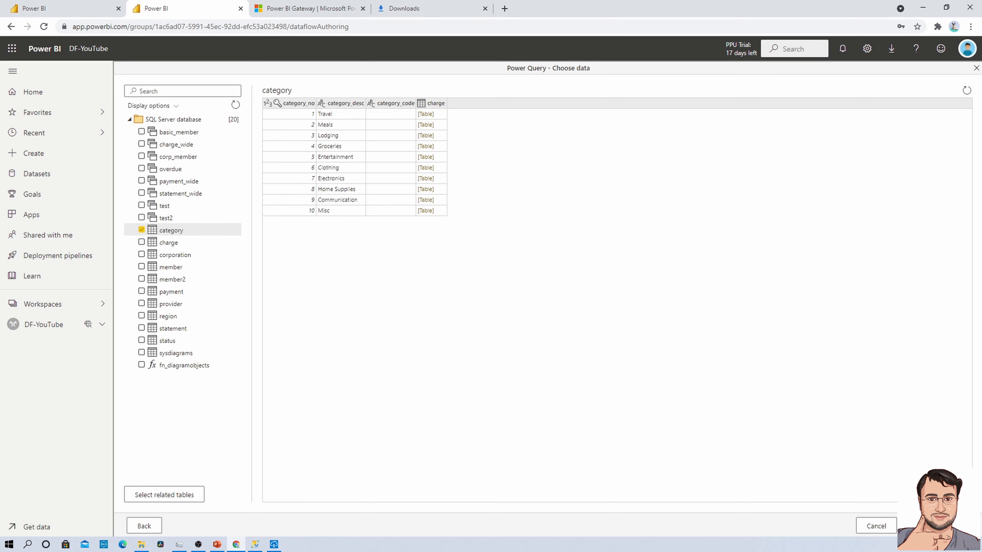
# Load the category query for transformation and open the step folding indicators blog post.
pyautogui.click(937, 525)
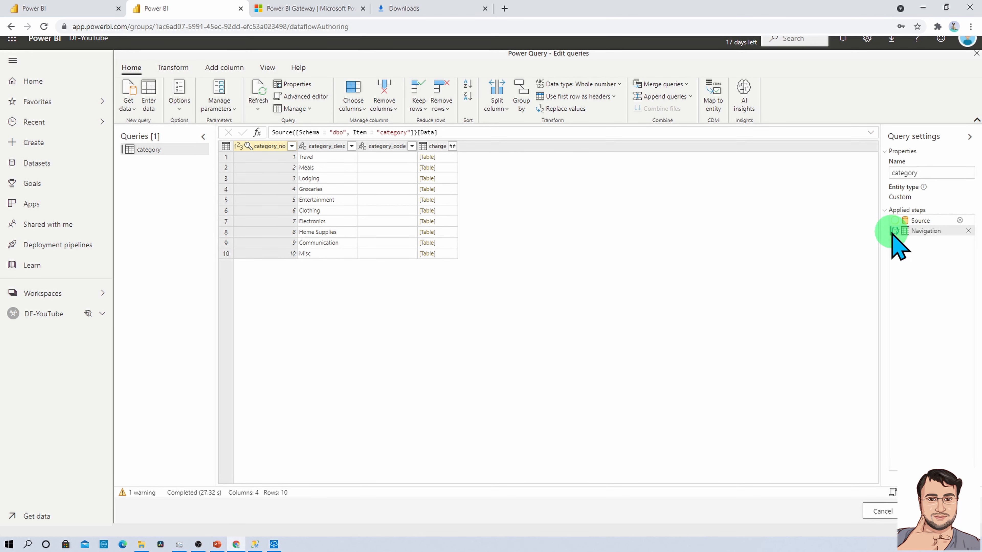
pyautogui.moveTo(894, 235)
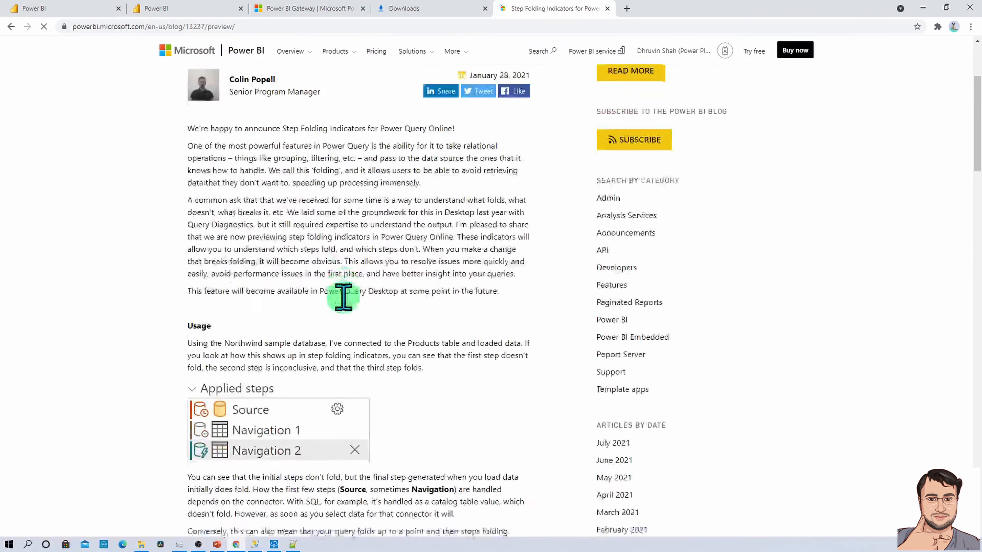
pyautogui.scroll(-3, 343, 296)
pyautogui.click(344, 297)
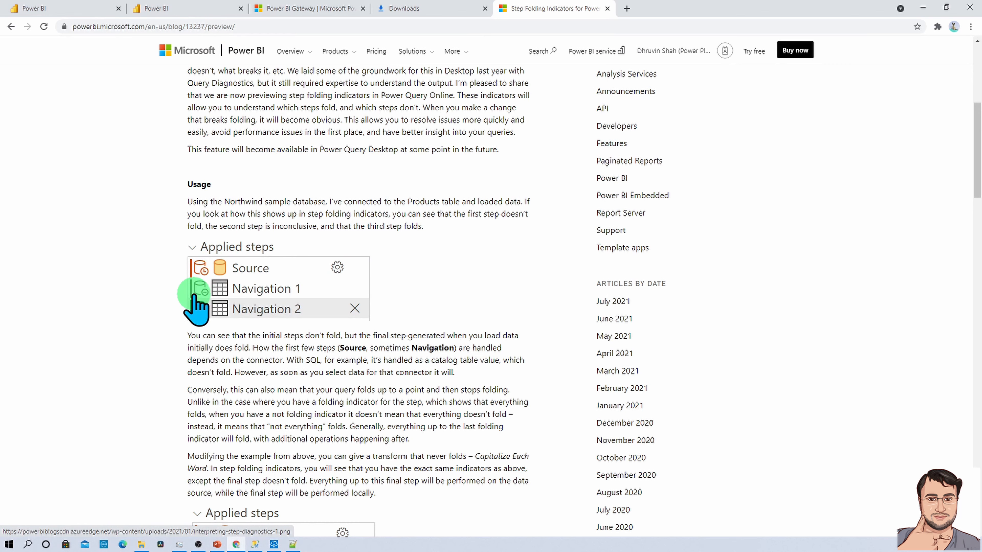
# Scroll through the Step Folding Indicators post's Usage and Indicators sections.
pyautogui.scroll(-10, 205, 284)
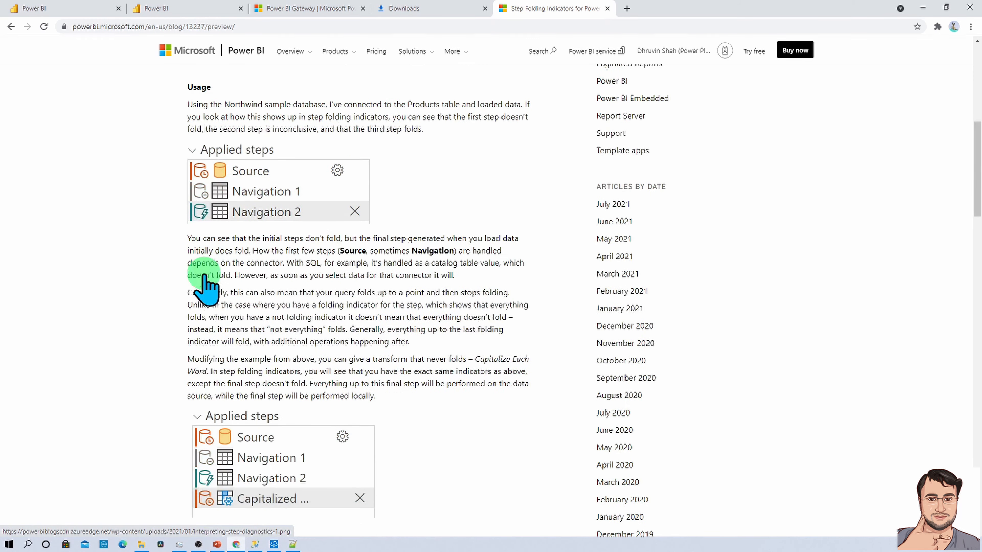
pyautogui.scroll(-3, 207, 285)
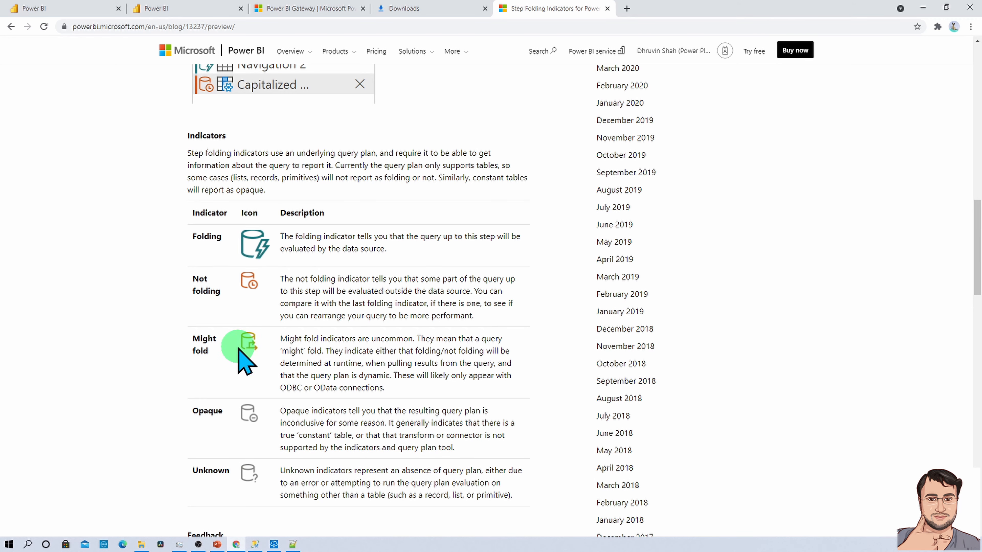
pyautogui.scroll(-2, 258, 370)
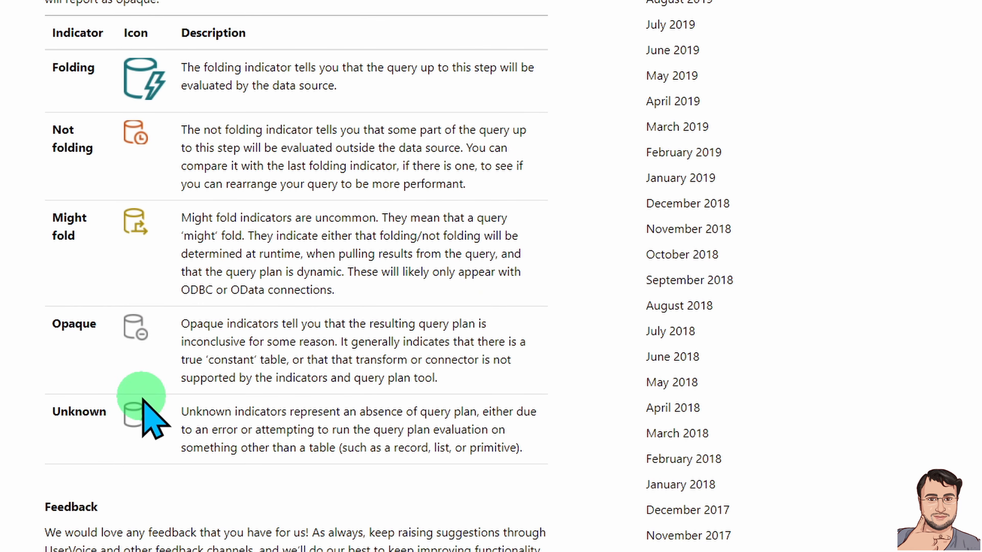
pyautogui.scroll(-6, 147, 412)
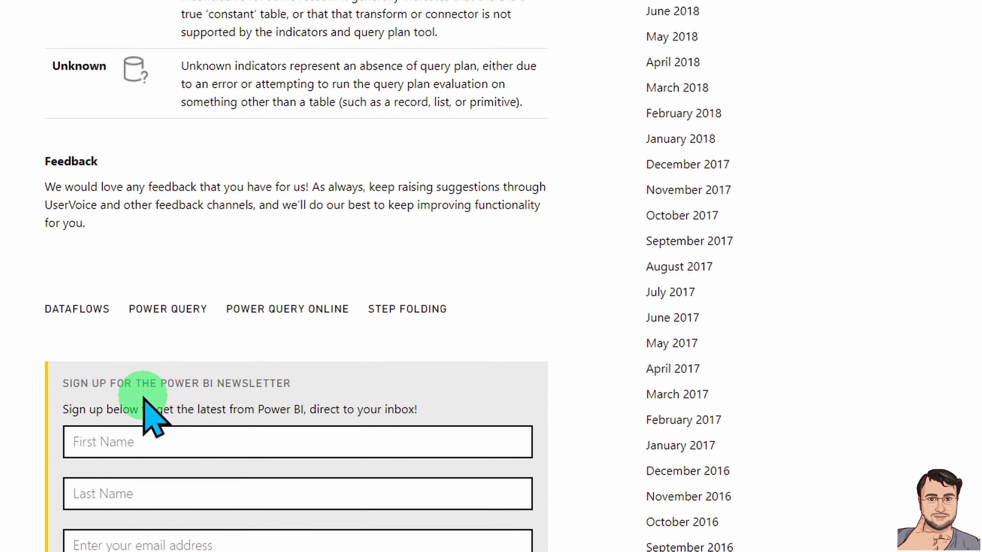
pyautogui.scroll(3, 144, 399)
pyautogui.scroll(5, 146, 155)
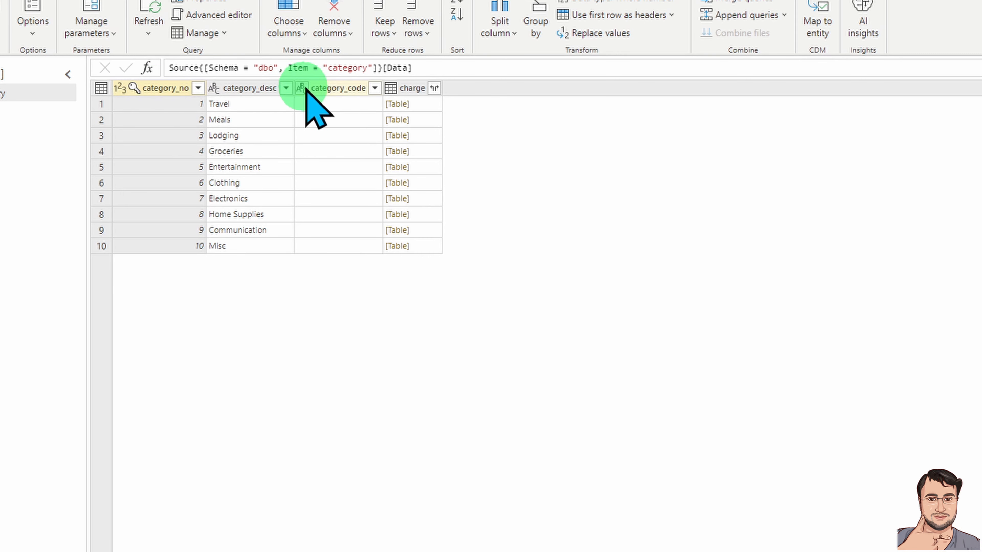
# Delete the category_code and charge columns, leaving category_no and category_desc.
pyautogui.click(325, 88)
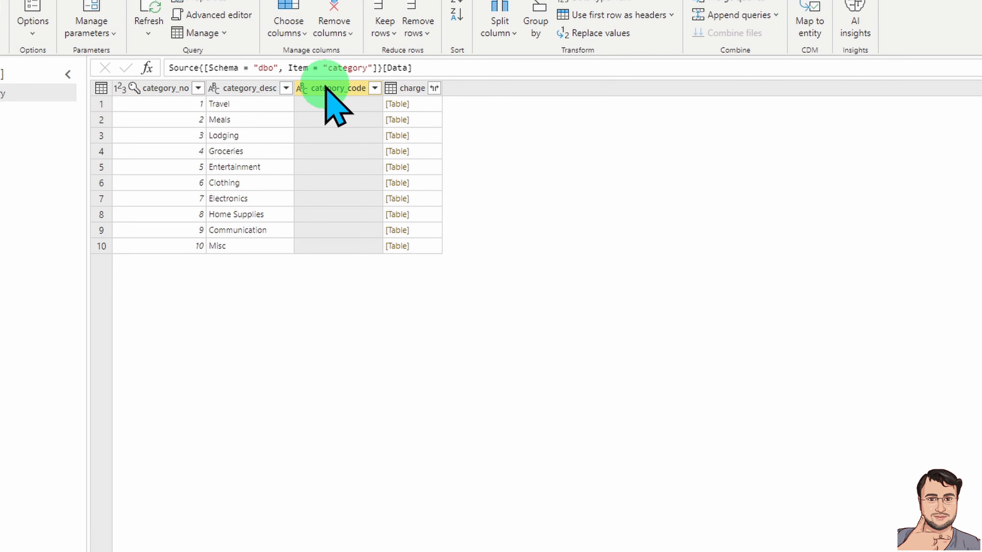
pyautogui.keyDown('ctrl'); pyautogui.click(412, 87); pyautogui.keyUp('ctrl')
pyautogui.rightClick(413, 87)
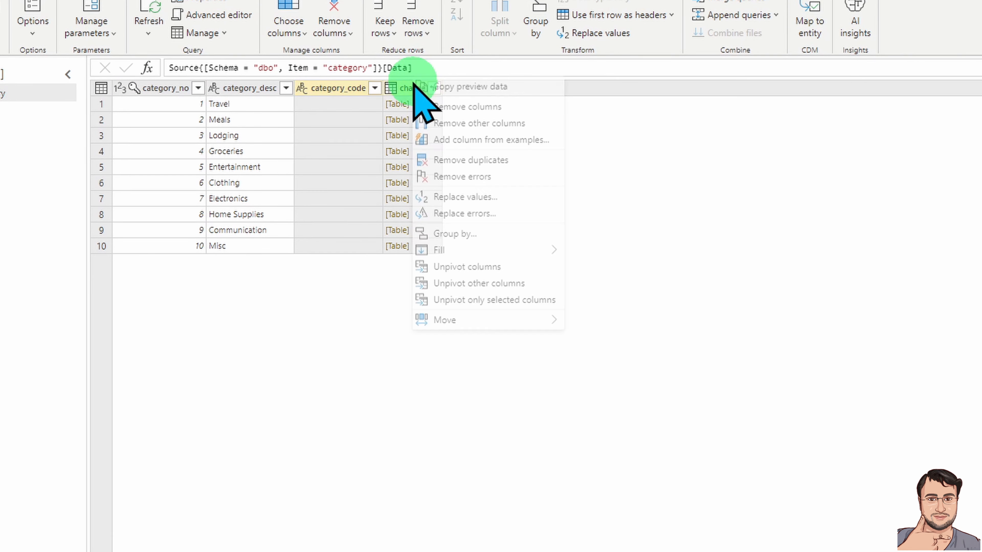
pyautogui.click(502, 110)
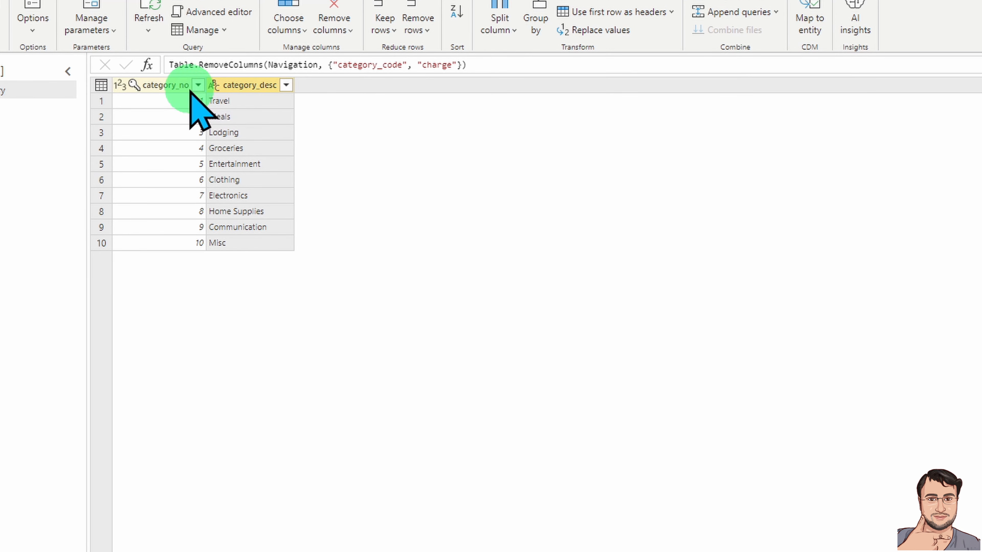
pyautogui.doubleClick(163, 84)
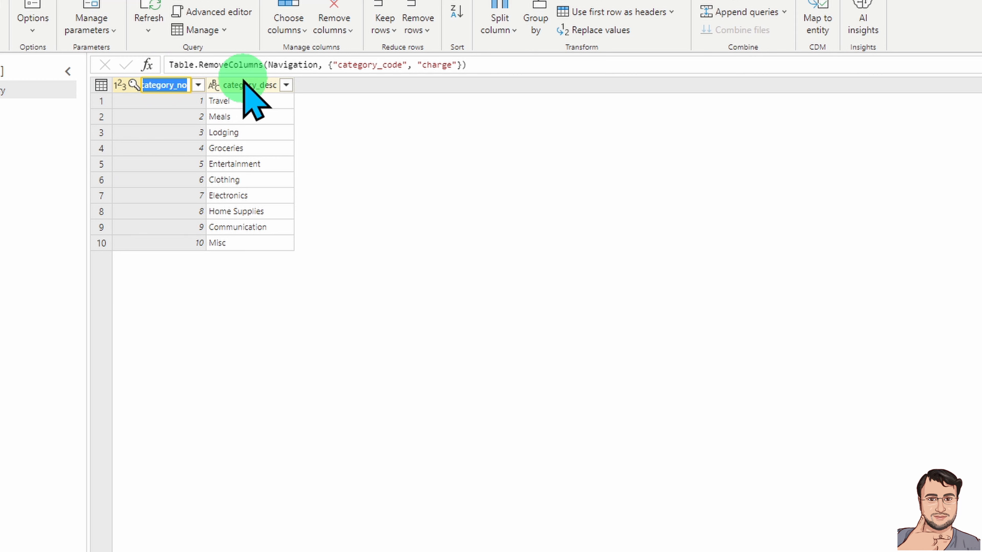
# Rename column category_no to ID and category_desc to Category.
pyautogui.press('BackSpace')
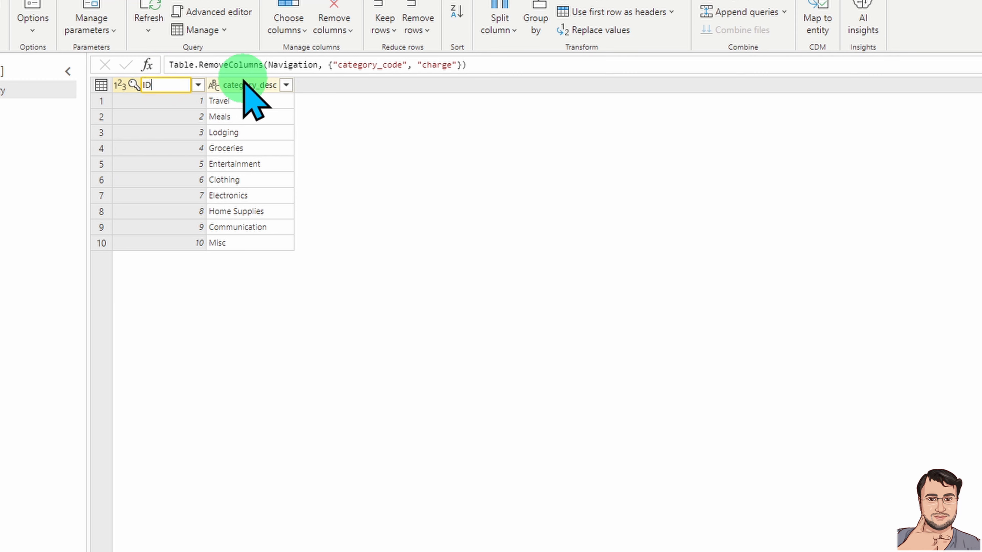
pyautogui.write('ID')
pyautogui.press('Escape')
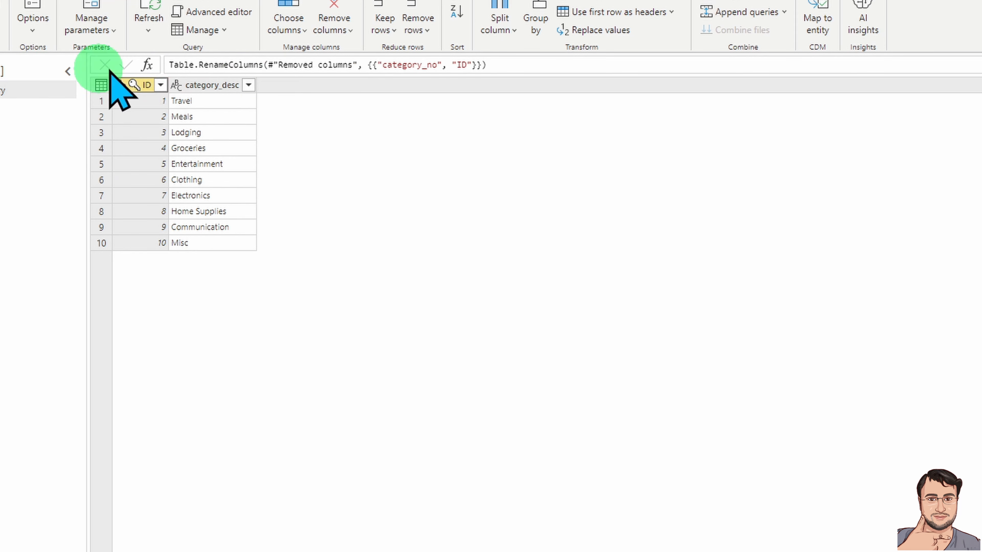
pyautogui.doubleClick(193, 84)
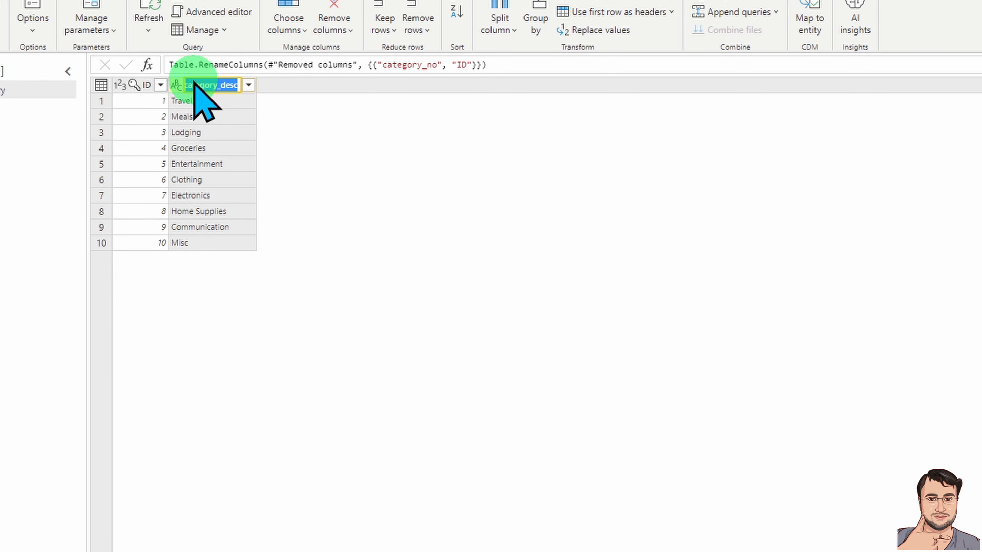
pyautogui.write('Catego')
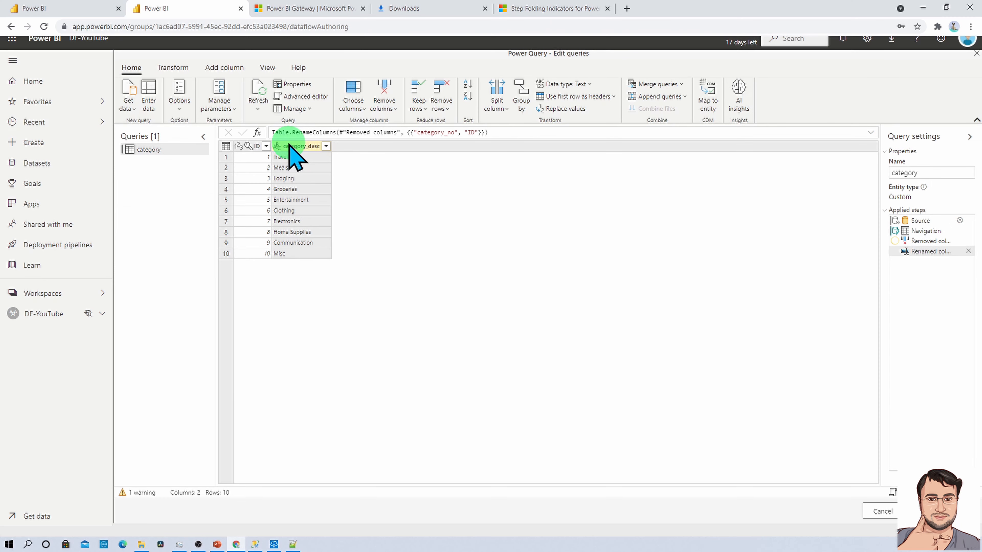
pyautogui.press('Return')
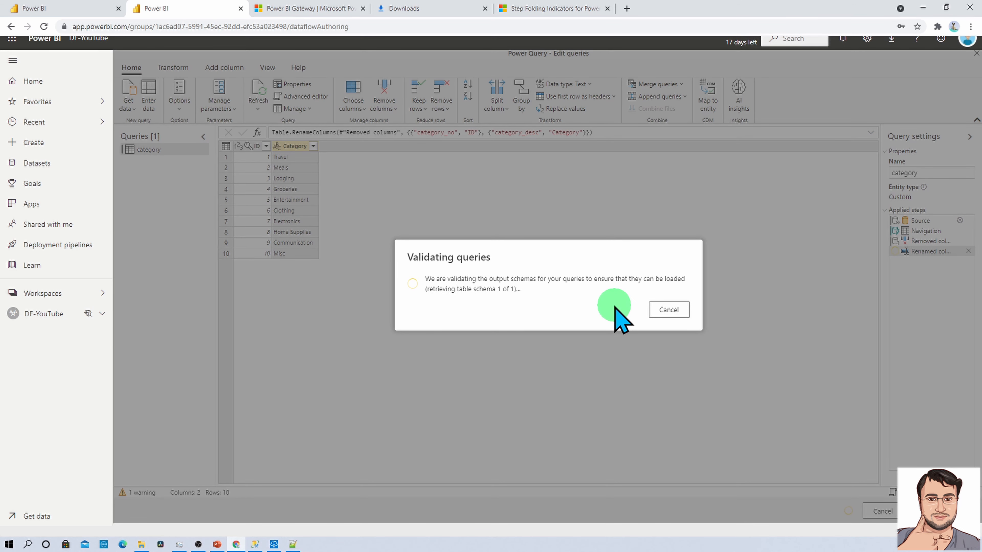
# Name the new dataflow DF-Category and save it.
pyautogui.write('DF-Category')
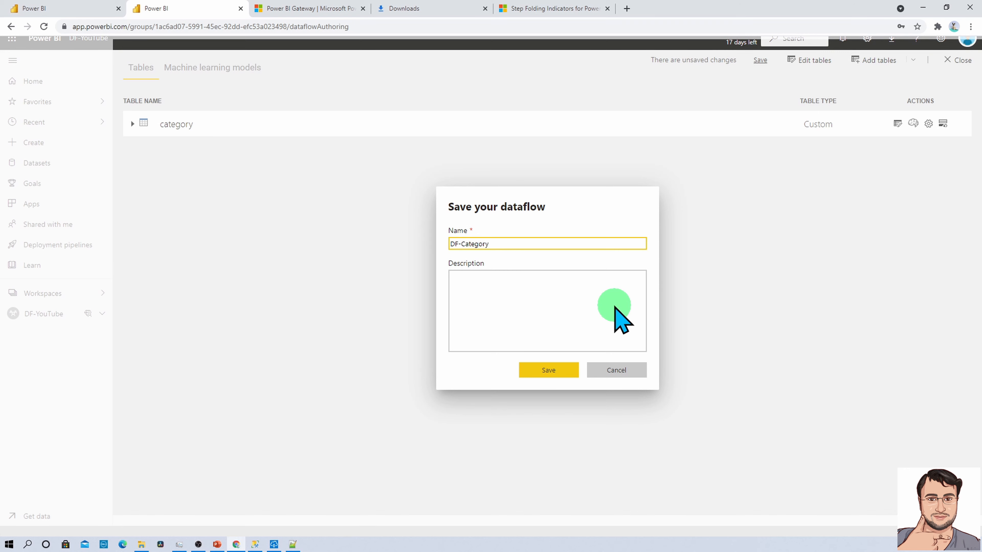
pyautogui.click(542, 371)
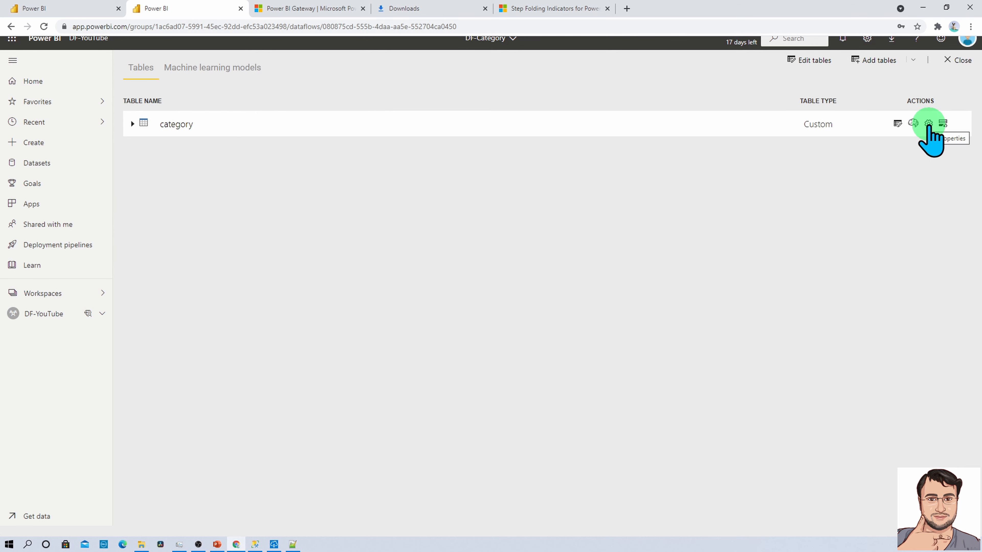
# From the DF-YouTube workspace, refresh DF-Category now and open its refresh settings.
pyautogui.click(90, 38)
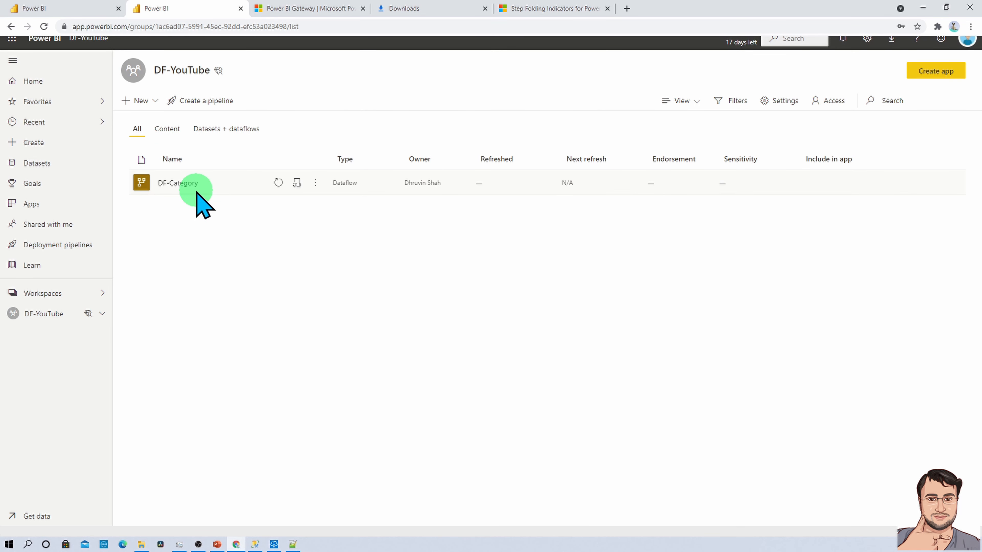
pyautogui.click(278, 183)
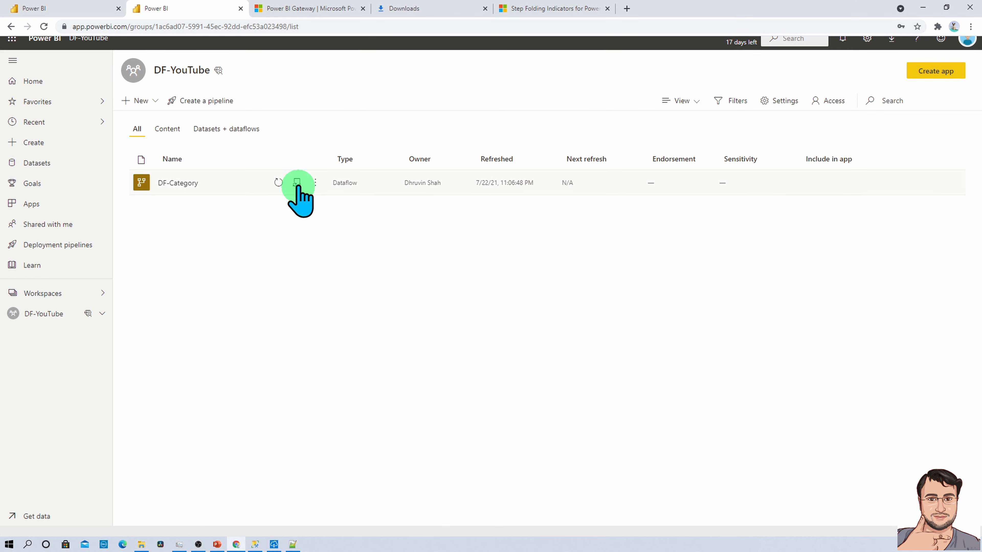
pyautogui.click(296, 182)
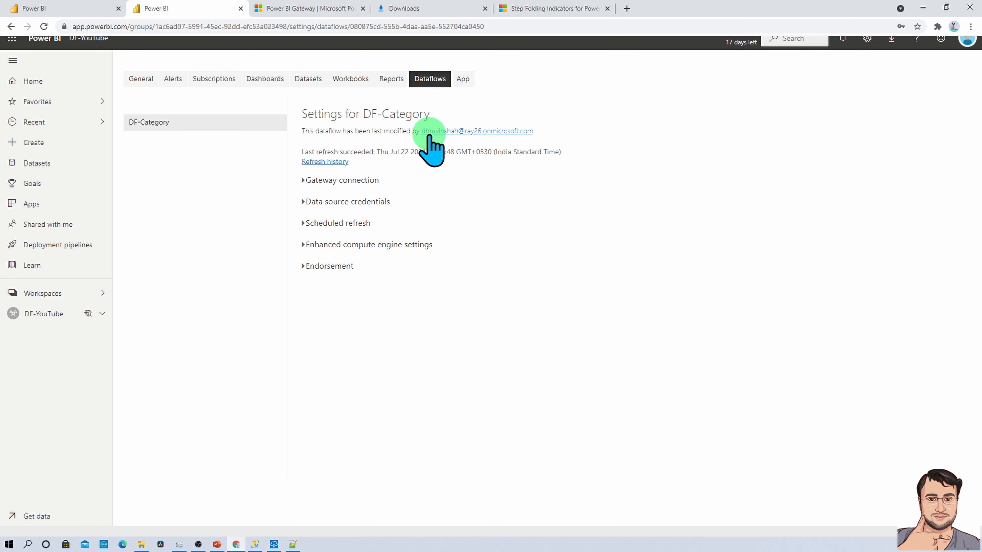
# Expand Gateway connection and Scheduled refresh, and switch scheduled refresh on.
pyautogui.click(309, 181)
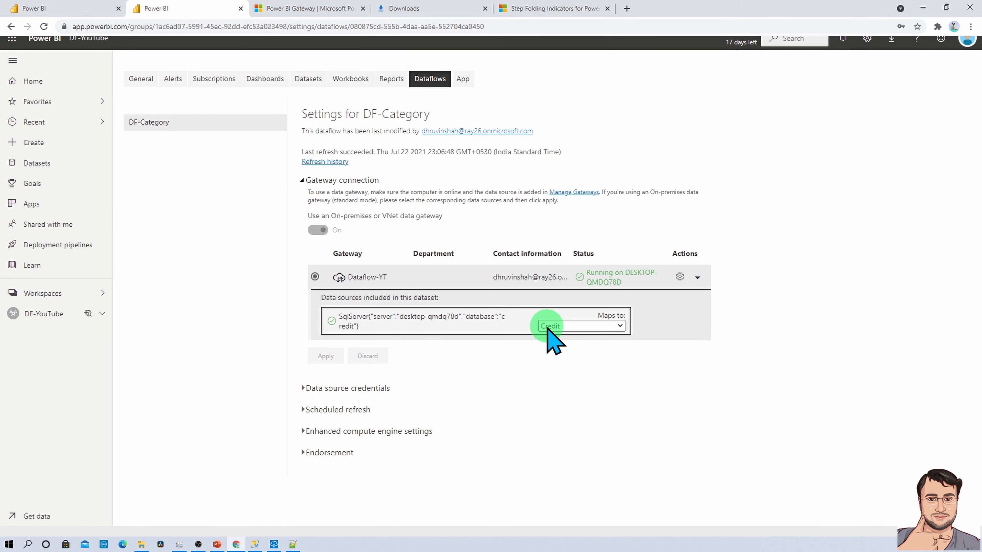
pyautogui.click(339, 409)
pyautogui.scroll(-1, 430, 315)
pyautogui.scroll(-3, 430, 316)
pyautogui.click(320, 248)
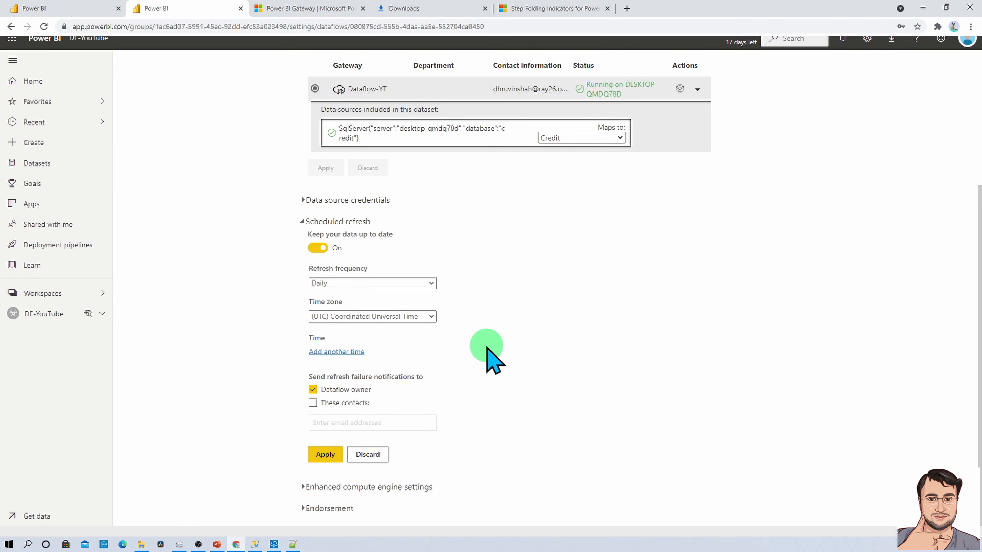
# Add a daily 3:00 PM refresh time and apply the schedule.
pyautogui.click(350, 352)
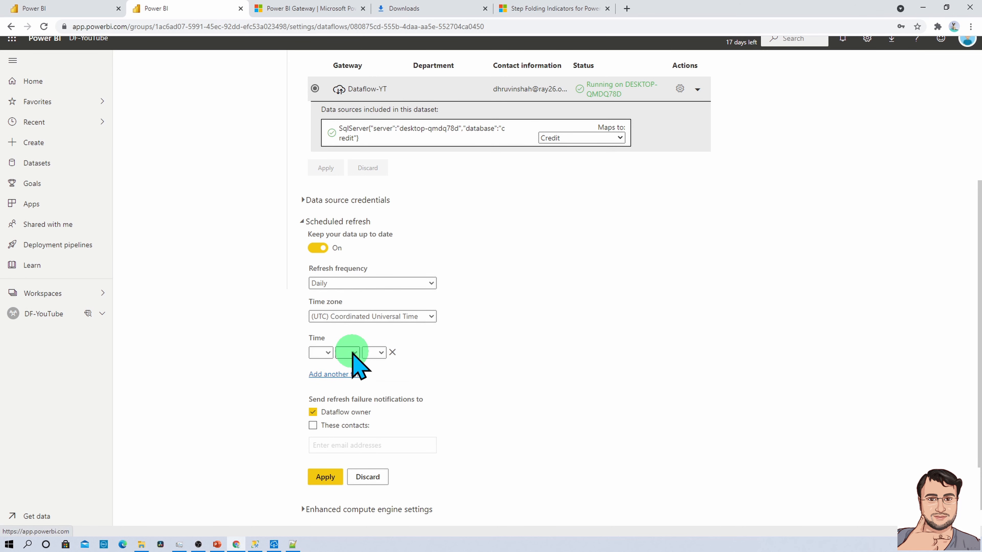
pyautogui.click(324, 353)
pyautogui.click(323, 394)
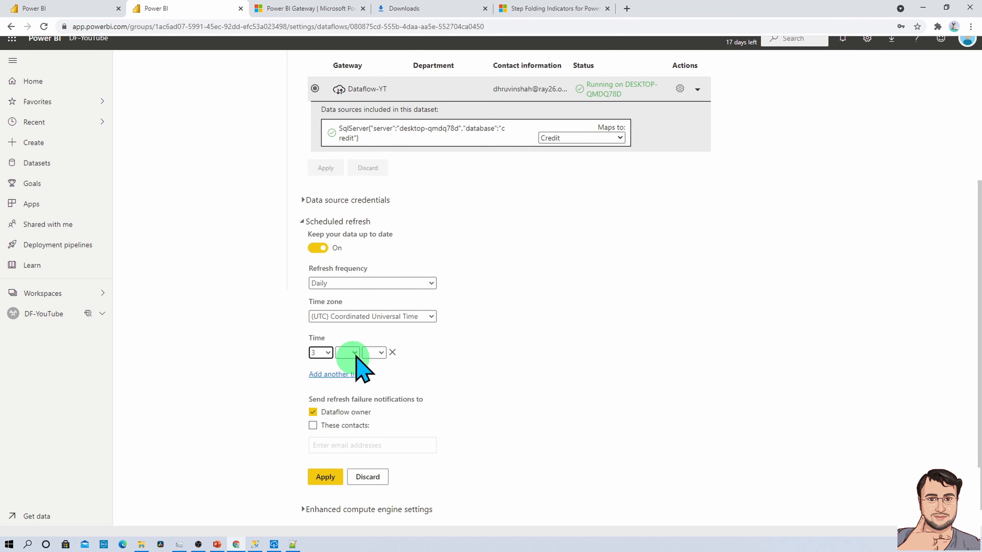
pyautogui.click(349, 354)
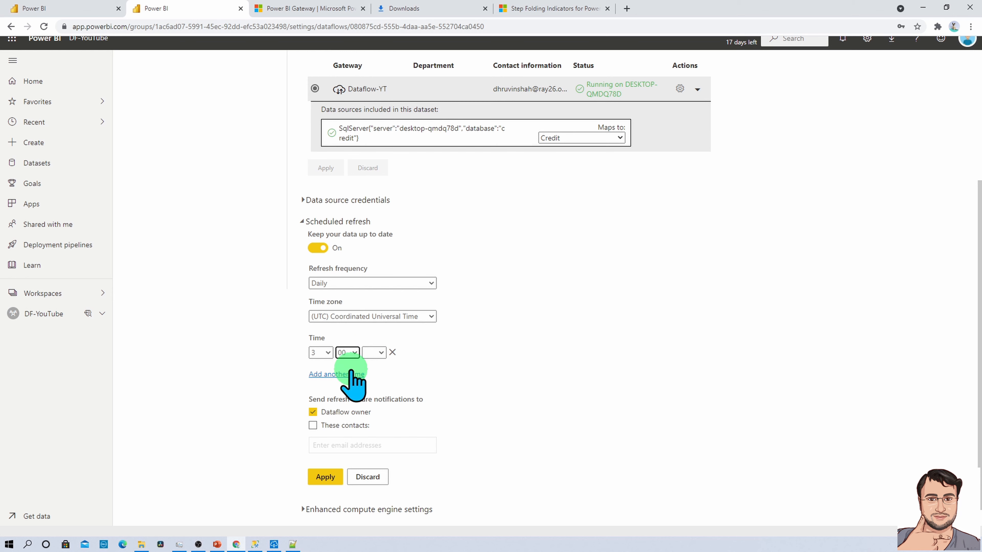
pyautogui.click(342, 374)
pyautogui.click(374, 352)
pyautogui.click(370, 384)
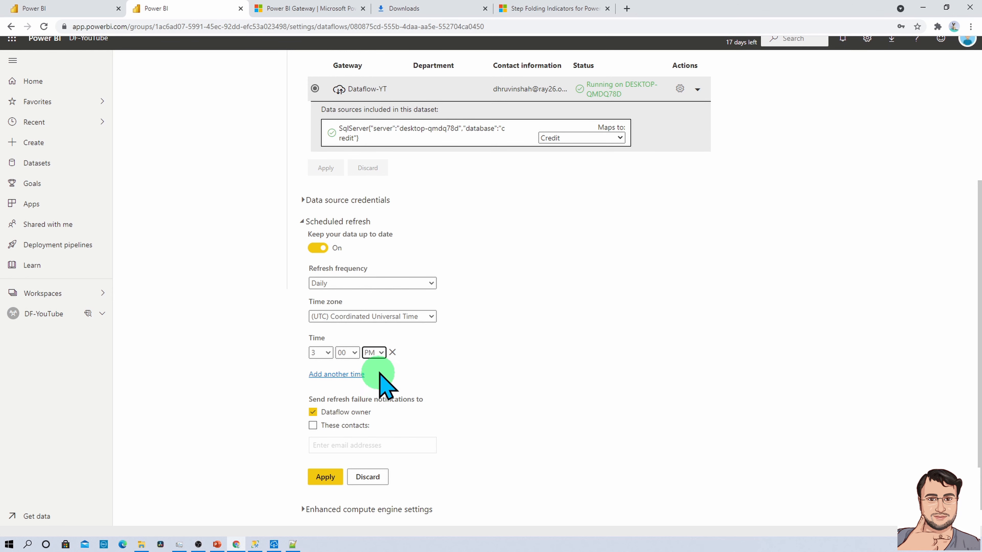
pyautogui.click(332, 476)
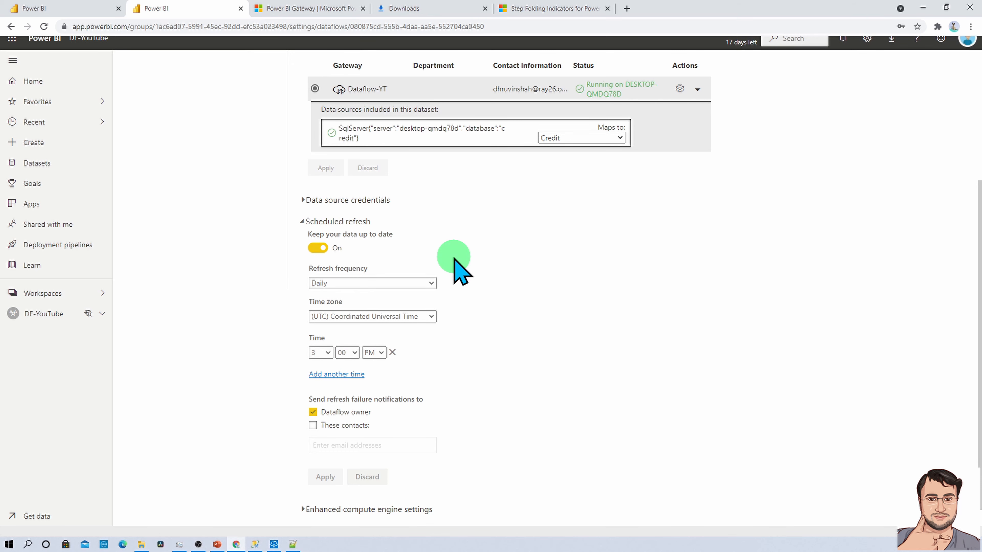
pyautogui.scroll(5, 454, 258)
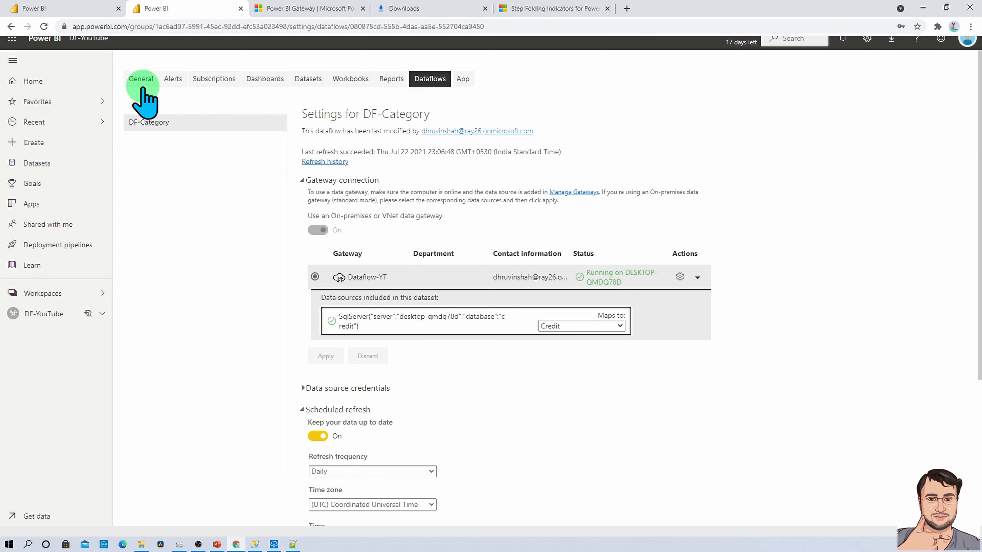
# Go back to the DF-YouTube workspace's content list.
pyautogui.click(97, 39)
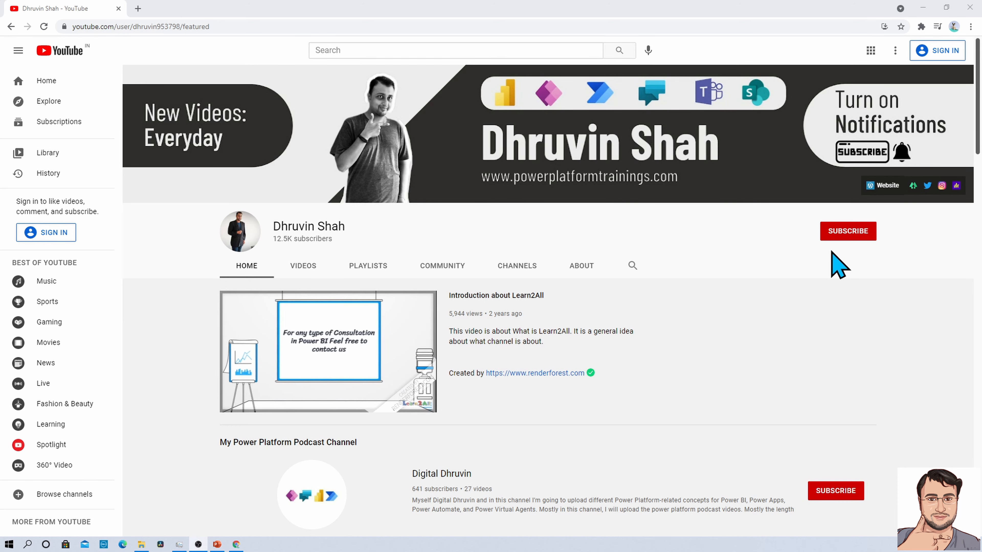
# Visit the channel's website Contact page and its Linktree page, returning to YouTube each time.
pyautogui.click(878, 189)
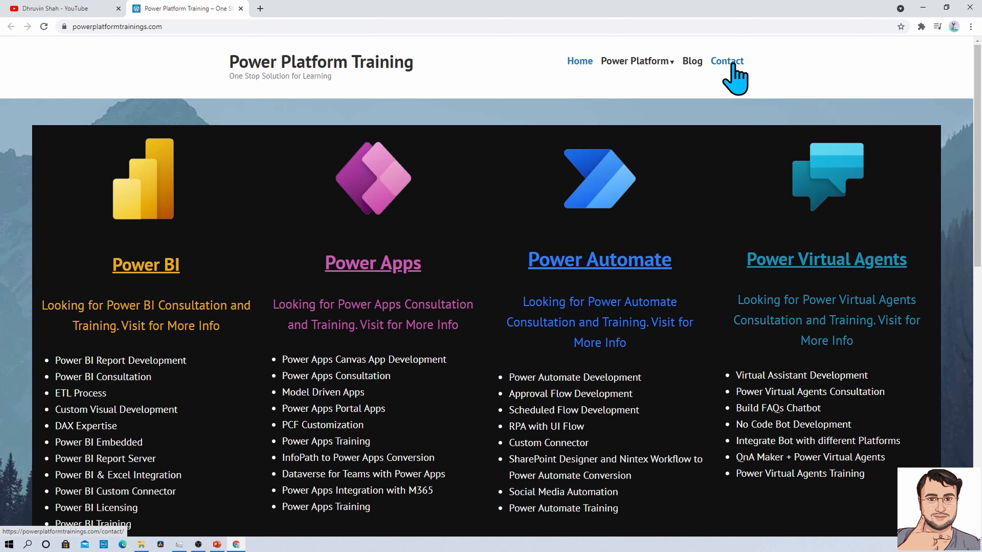
pyautogui.click(731, 65)
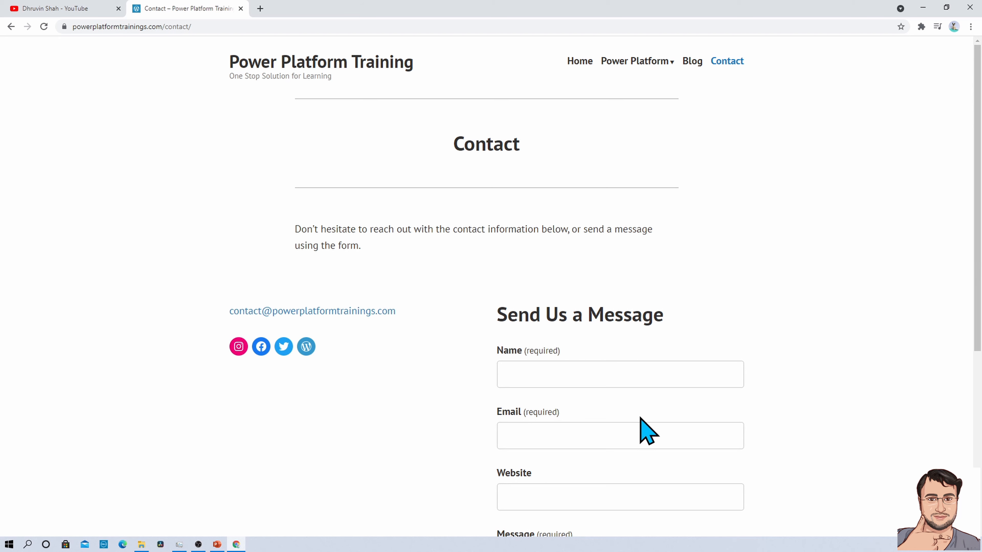
pyautogui.click(61, 8)
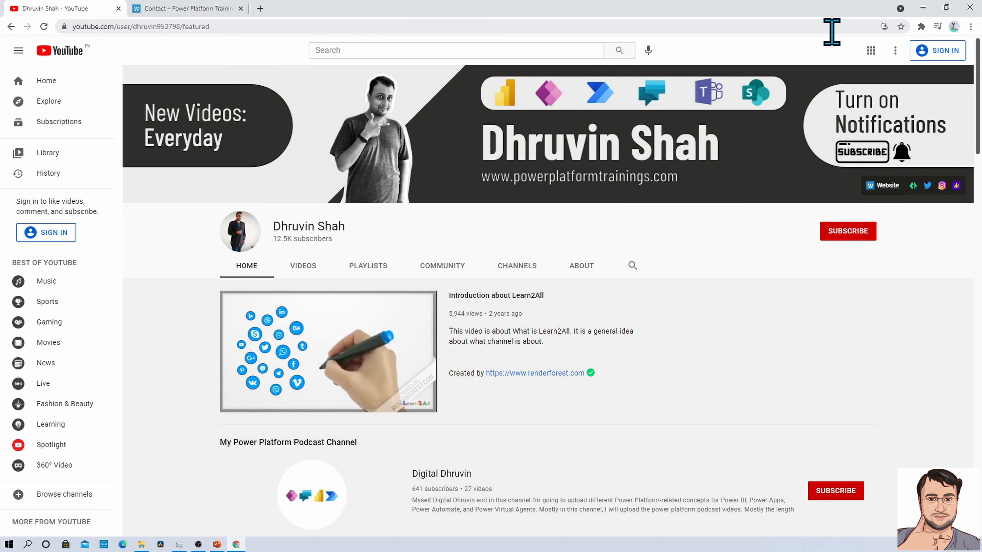
pyautogui.click(912, 186)
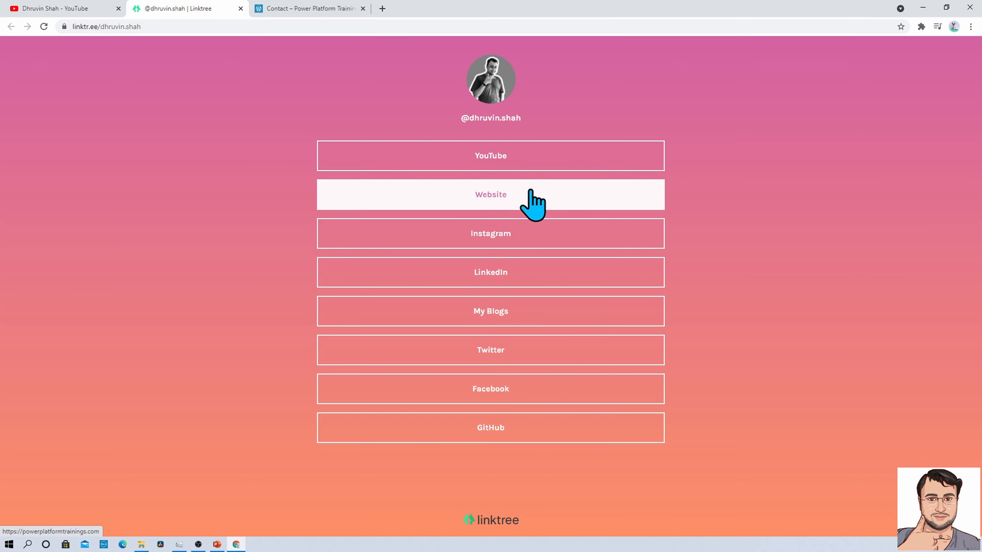
pyautogui.click(54, 9)
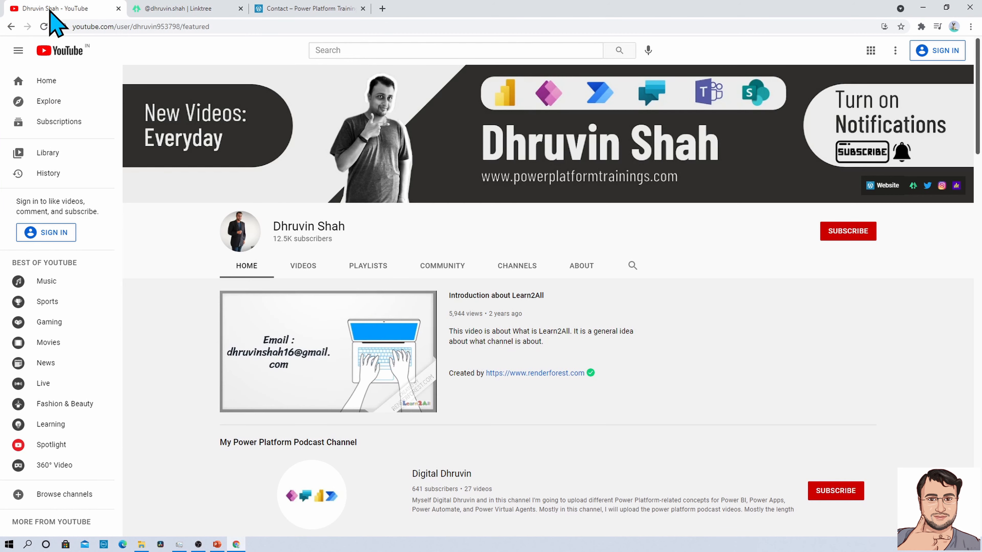
# Visit the channel's Twitter, Instagram Reels and podcast pages, returning to YouTube after each.
pyautogui.click(927, 186)
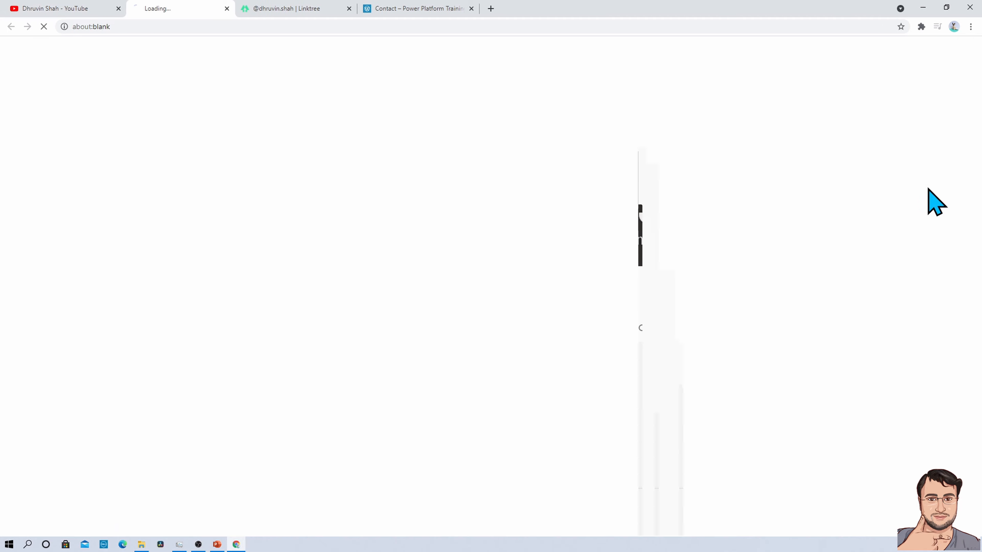
pyautogui.click(32, 9)
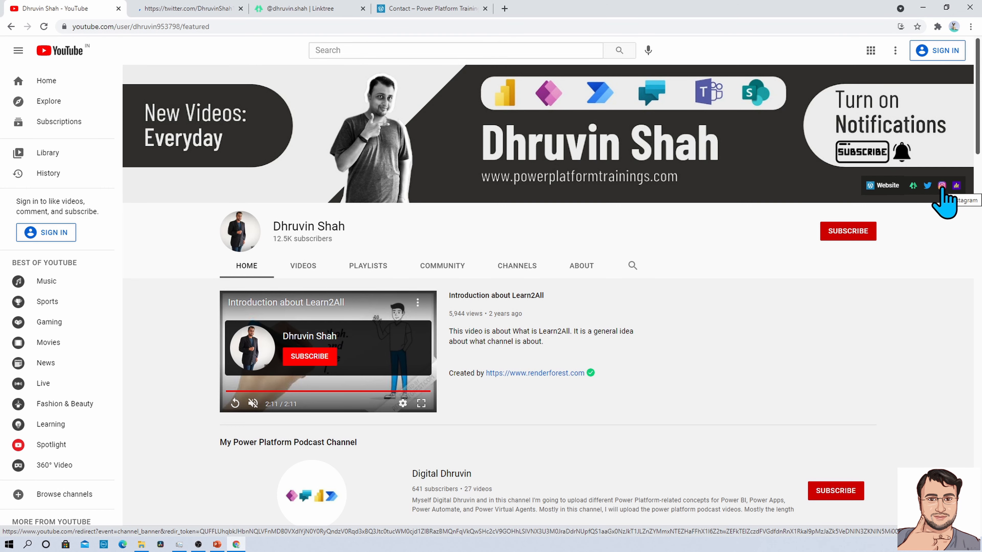
pyautogui.click(941, 187)
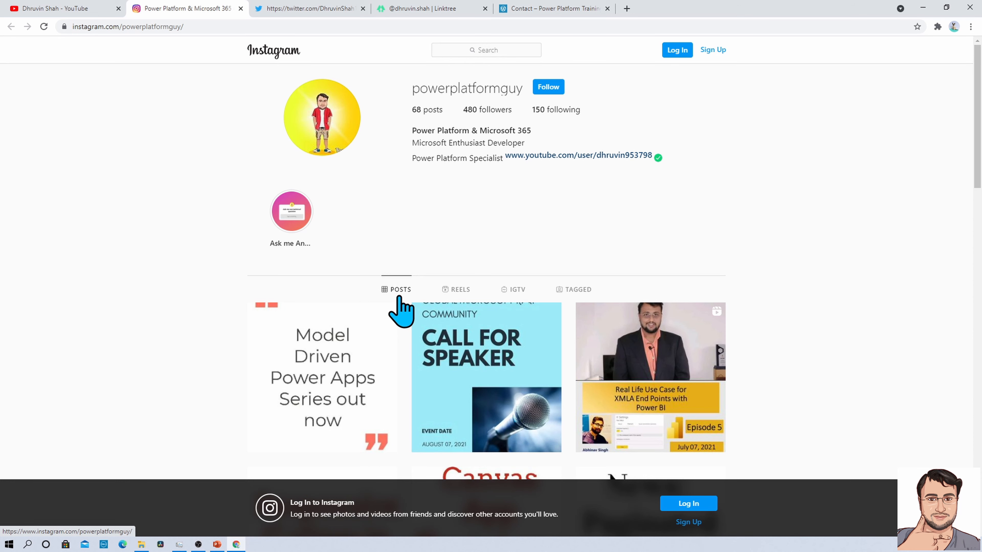
pyautogui.click(462, 296)
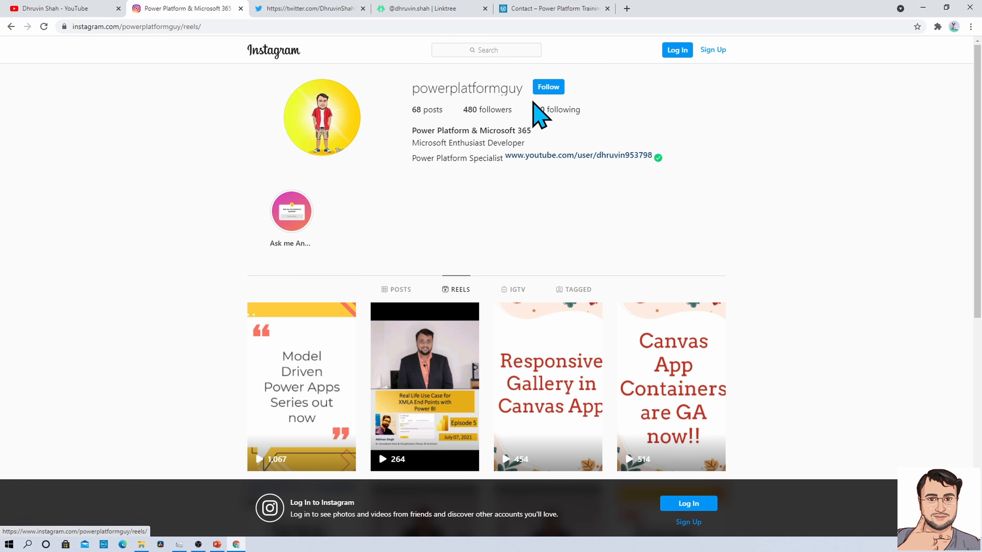
pyautogui.click(77, 9)
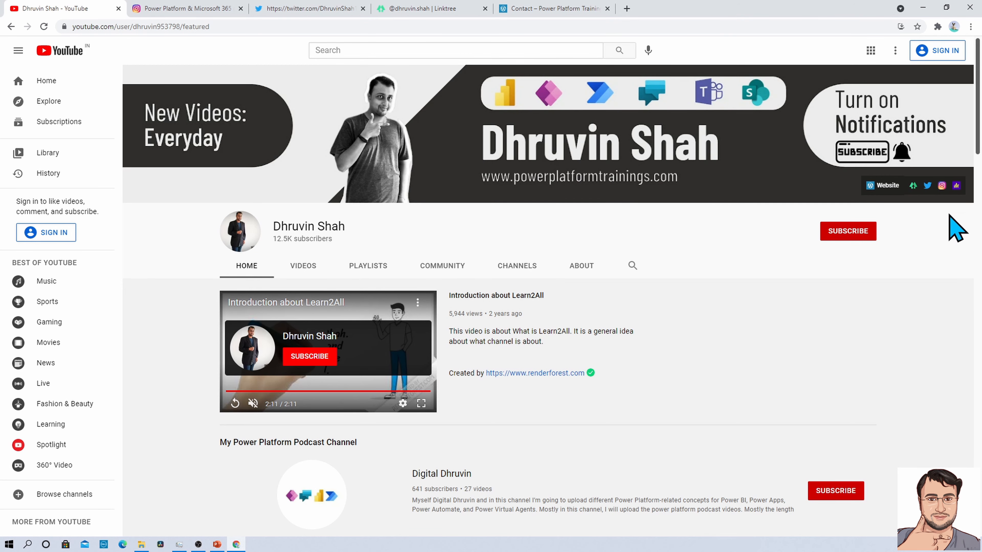
pyautogui.click(954, 189)
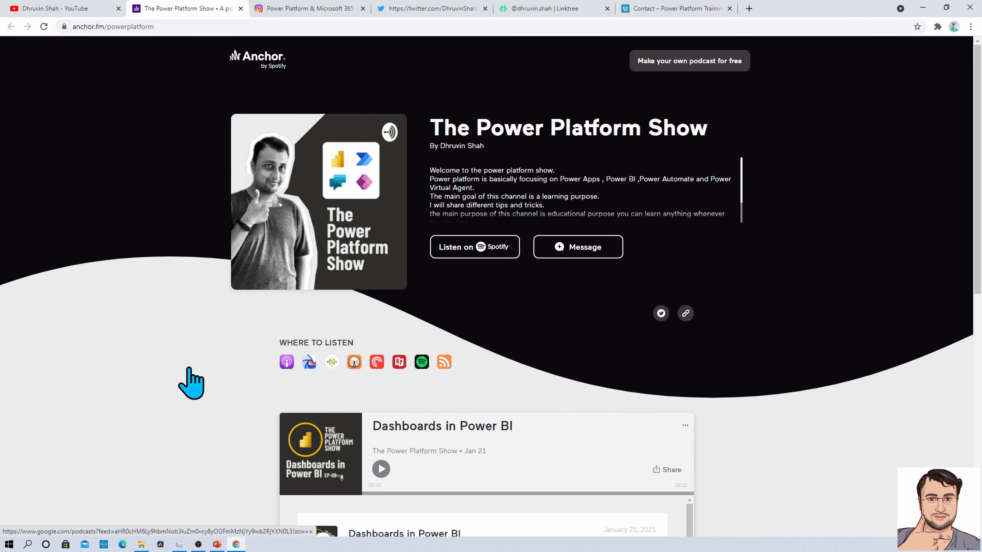
pyautogui.click(93, 30)
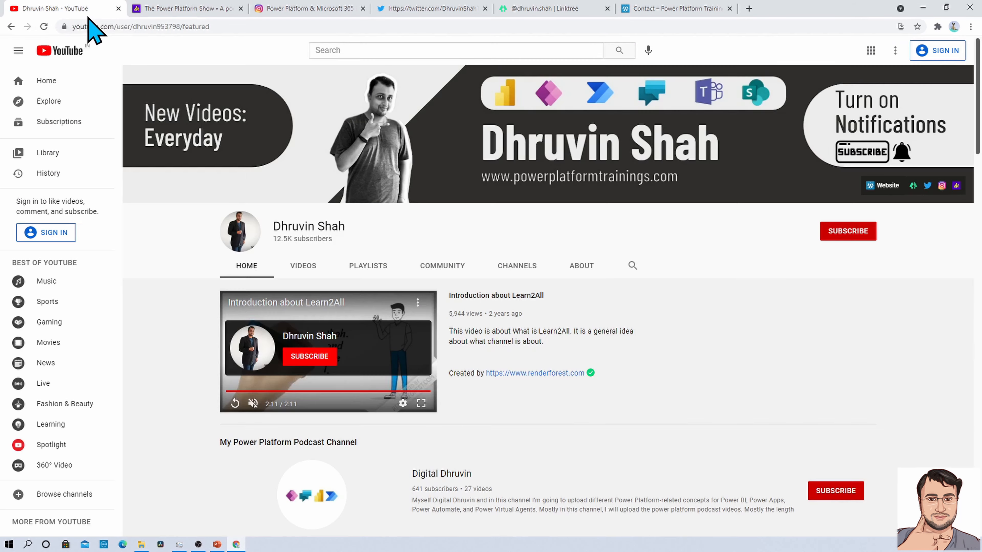